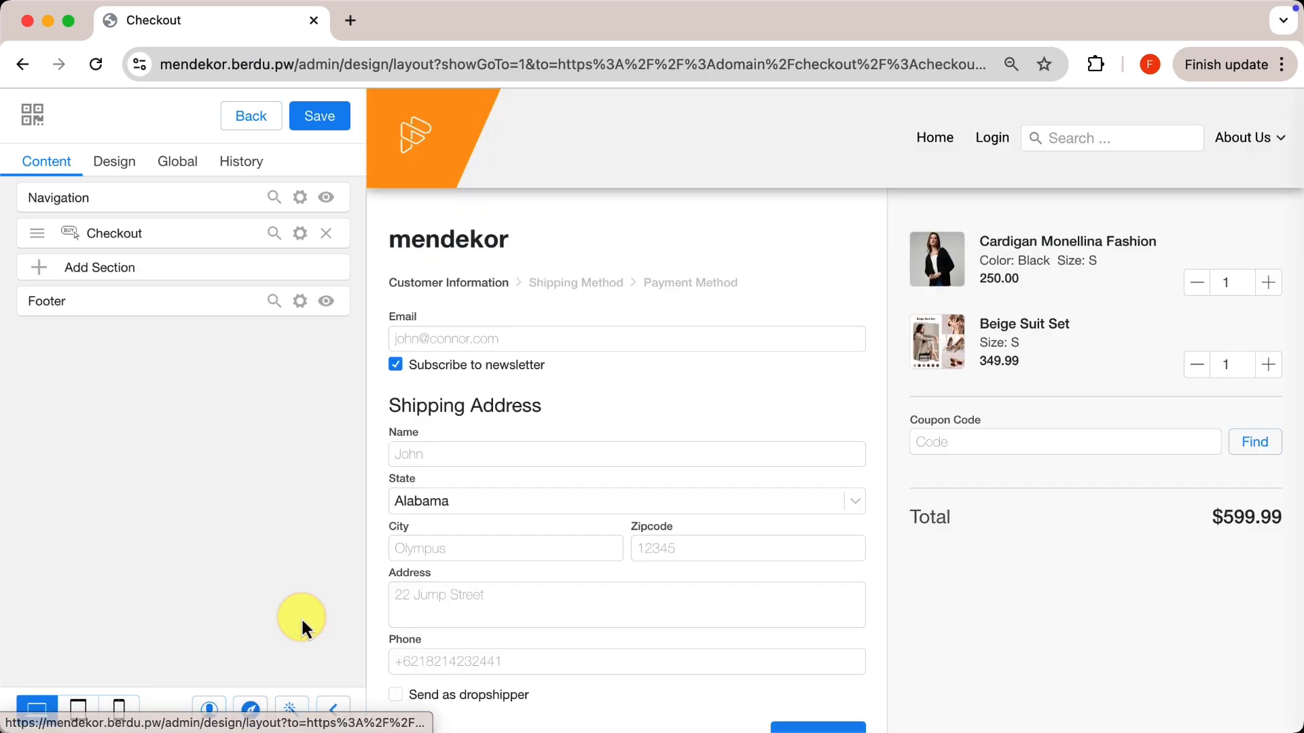
Look over the checkout page preview and open the Checkout section's settings.
scroll(580, 456, down, 5)
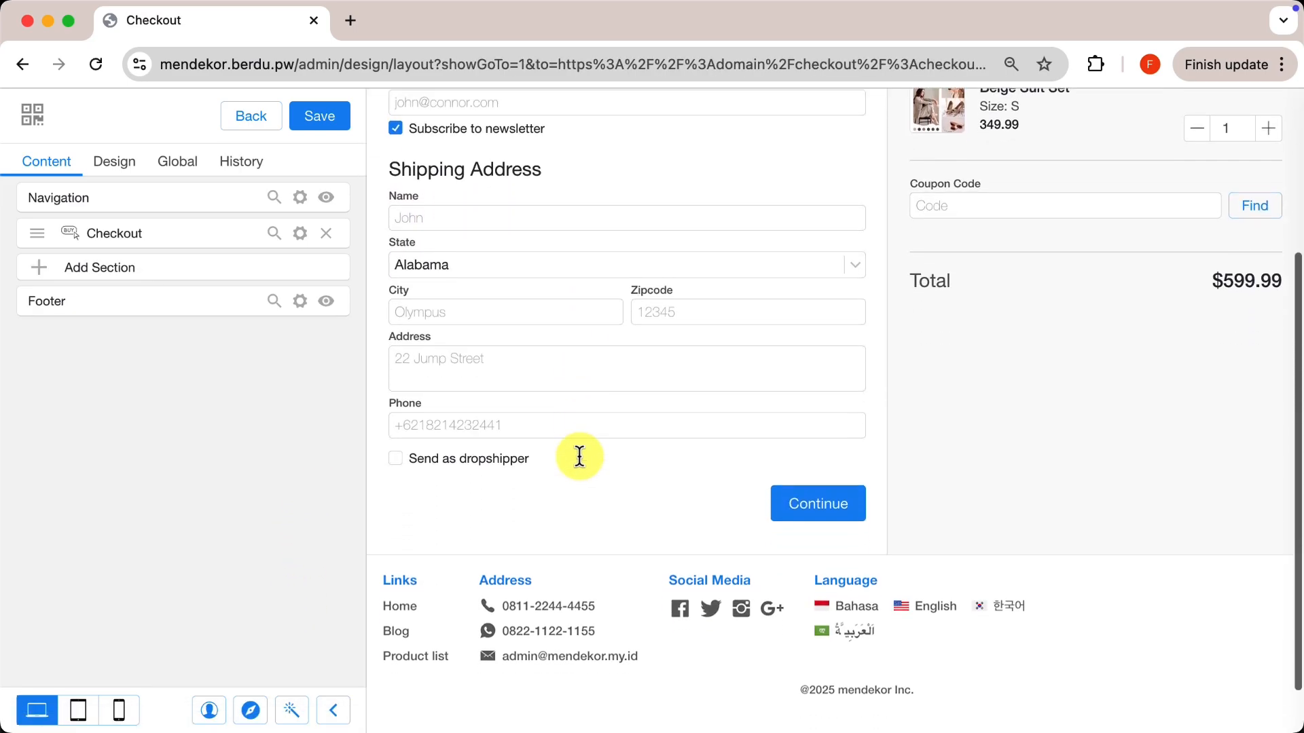
scroll(582, 457, up, 5)
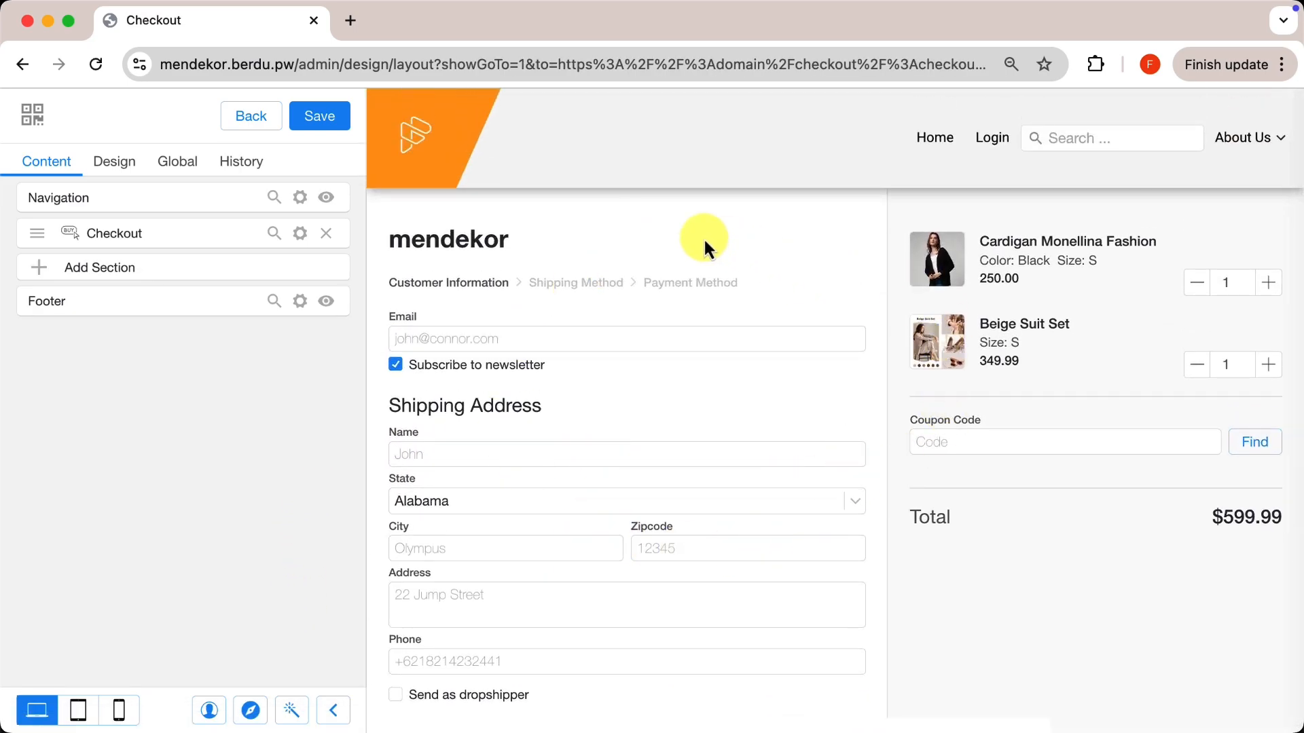
click(300, 233)
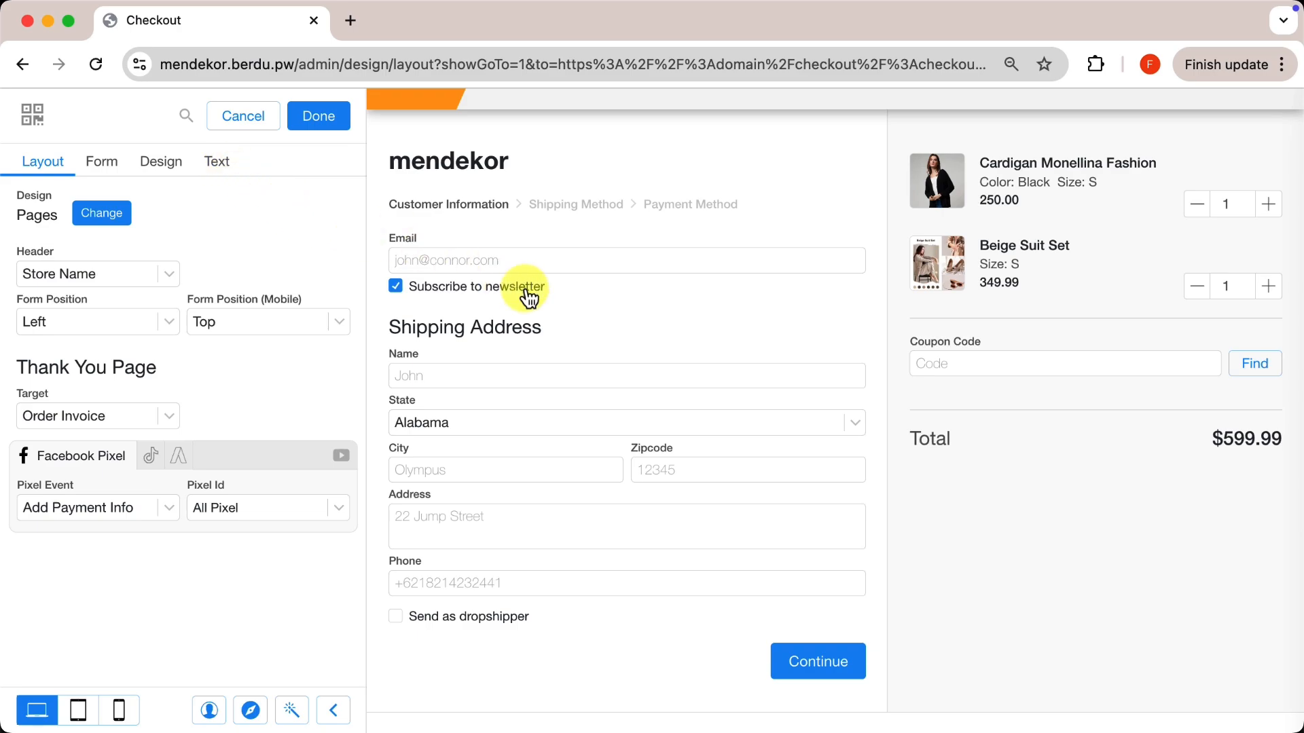
scroll(594, 333, down, 4)
scroll(592, 333, up, 4)
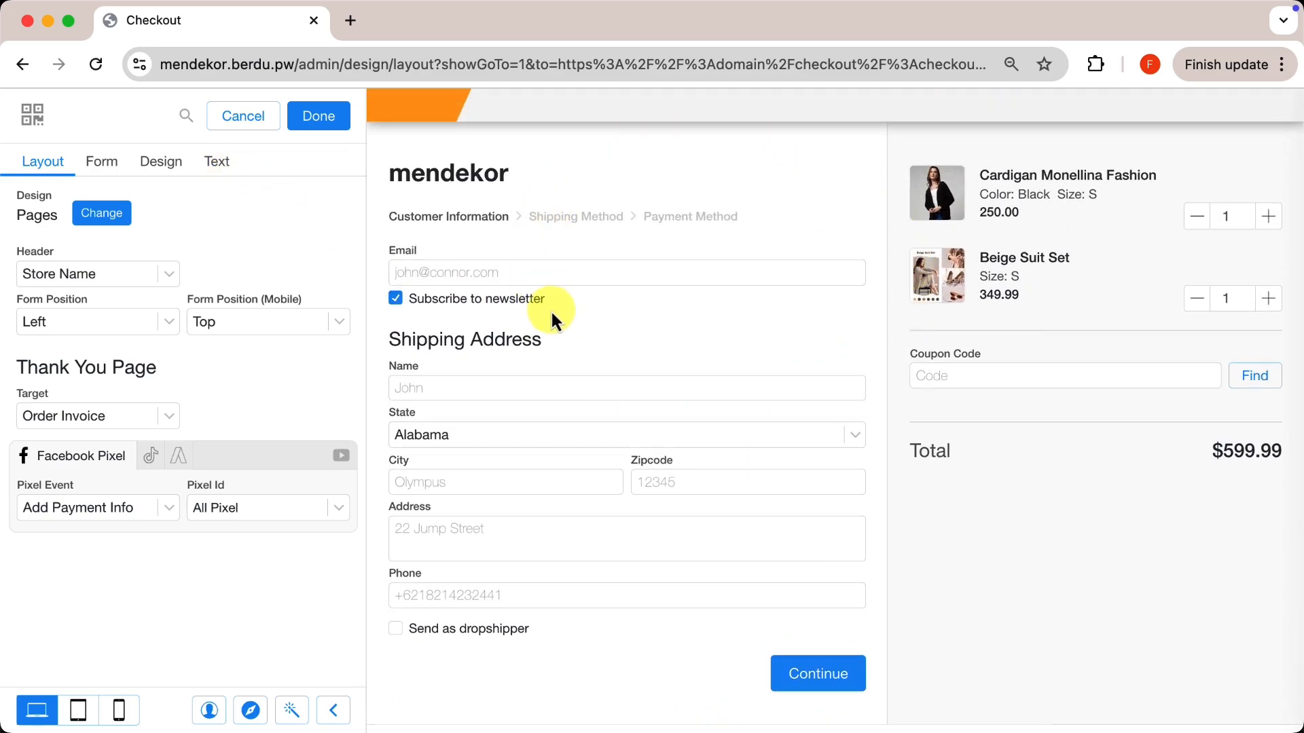
Try the Simple and Mini checkout designs, and apply the Scroll design.
click(101, 213)
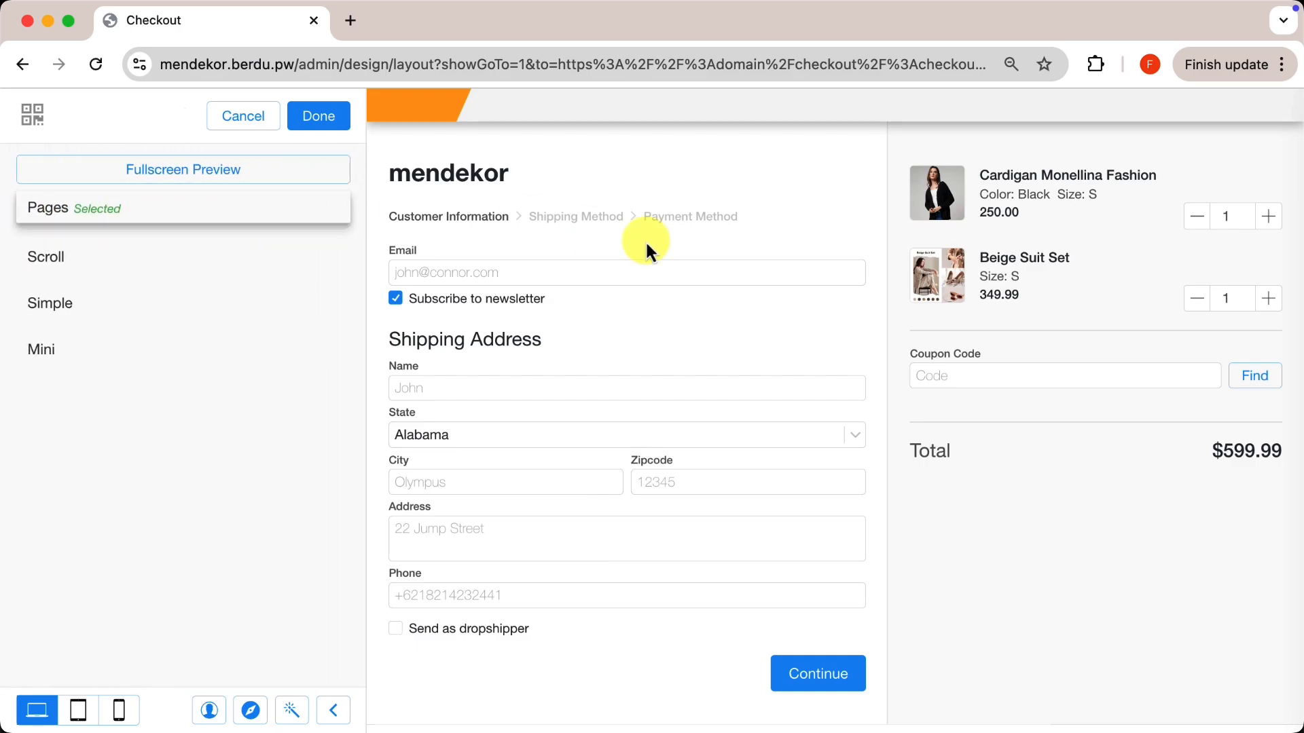
click(60, 256)
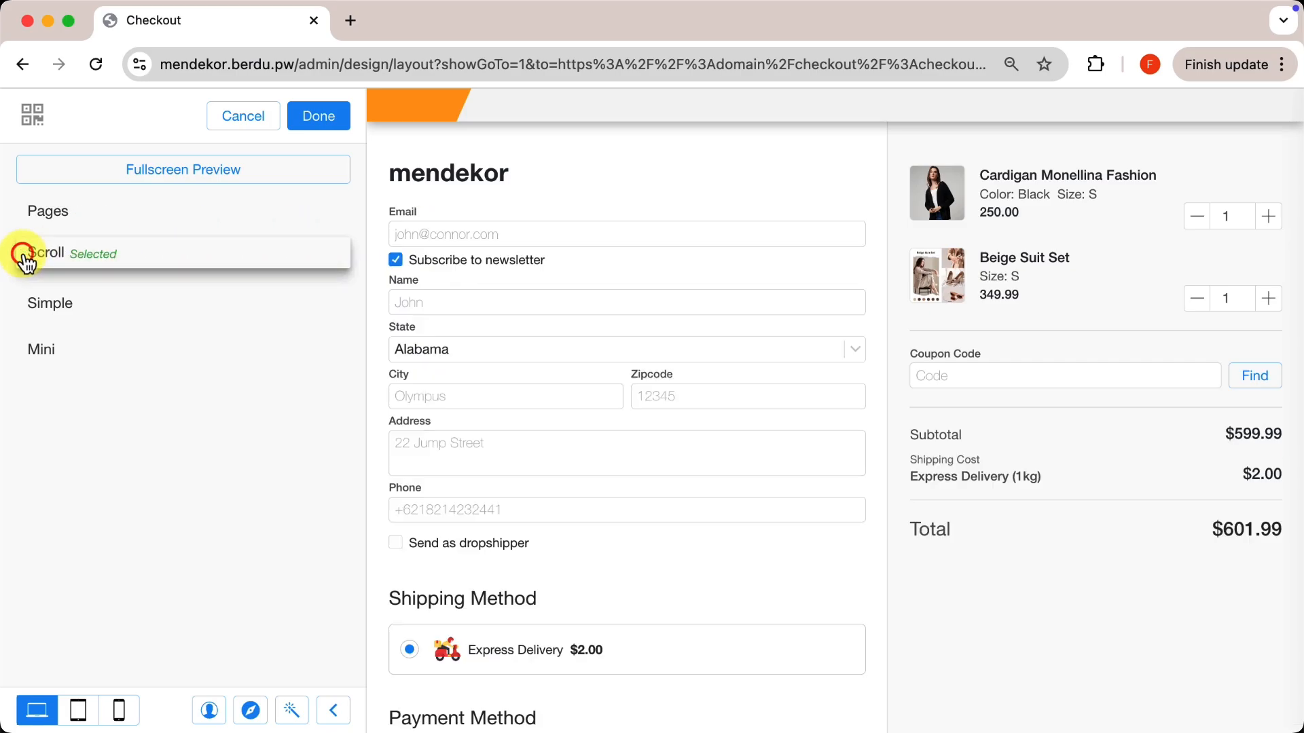
click(46, 307)
click(46, 349)
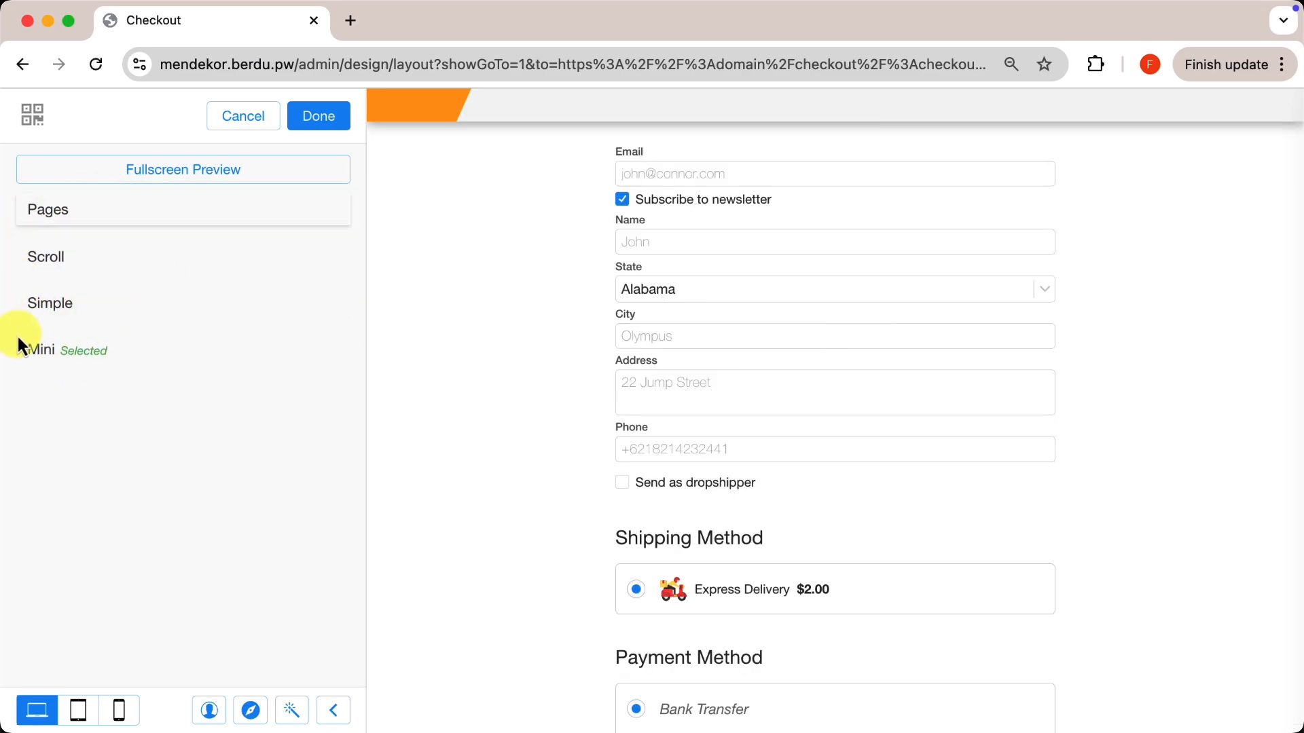
click(60, 263)
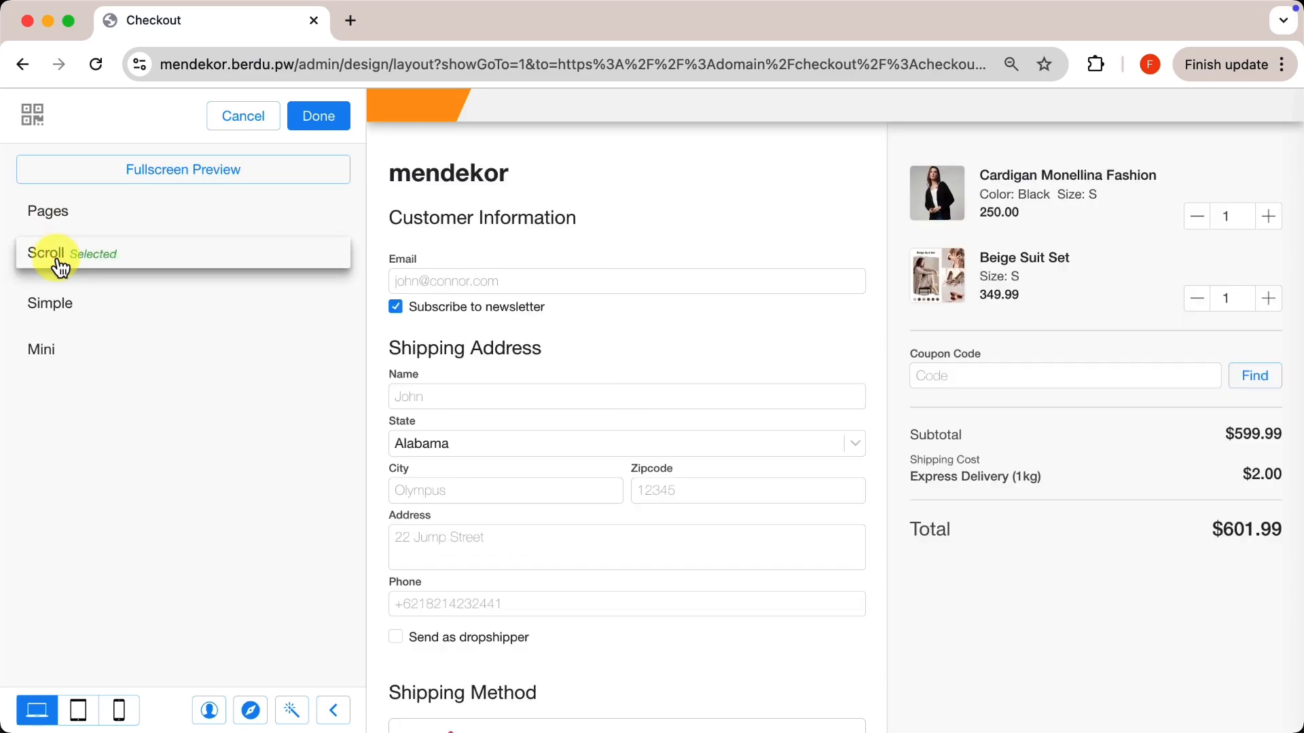
click(304, 119)
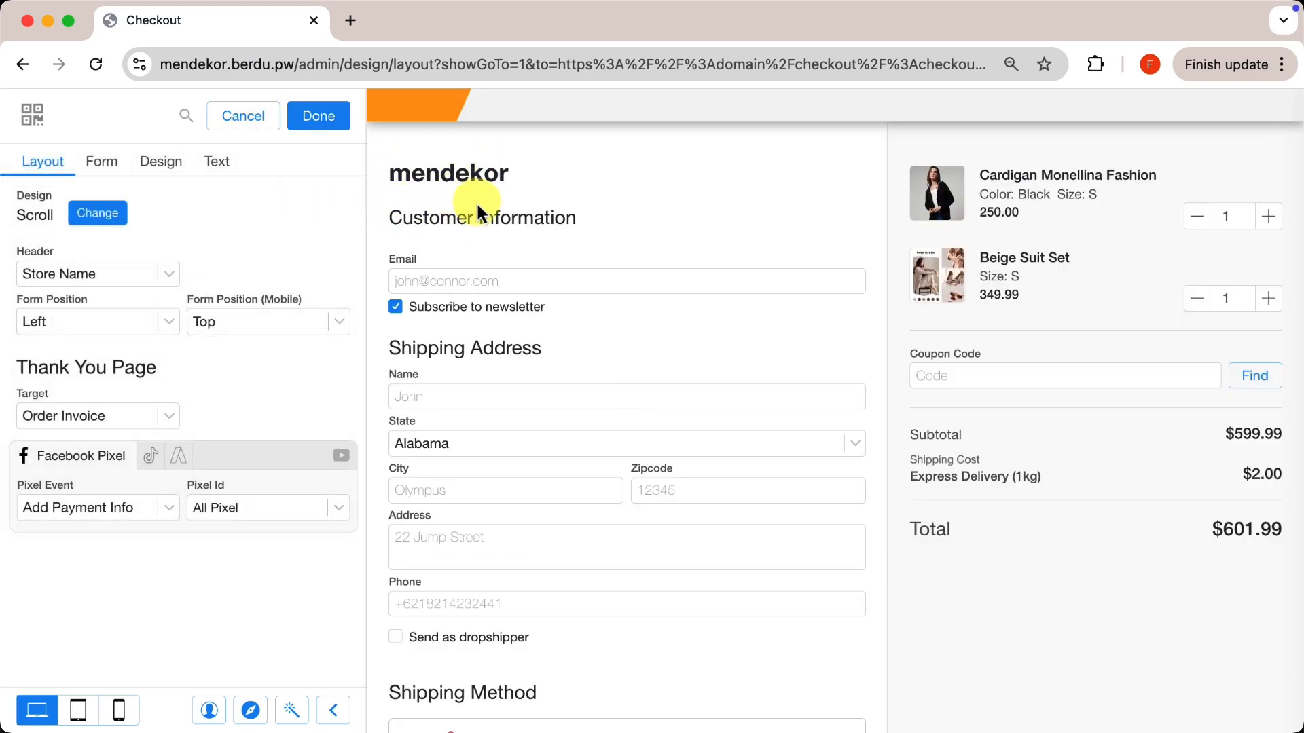
Try Navigation Logo and Custom Logo as the checkout header, and set the header to None.
click(143, 273)
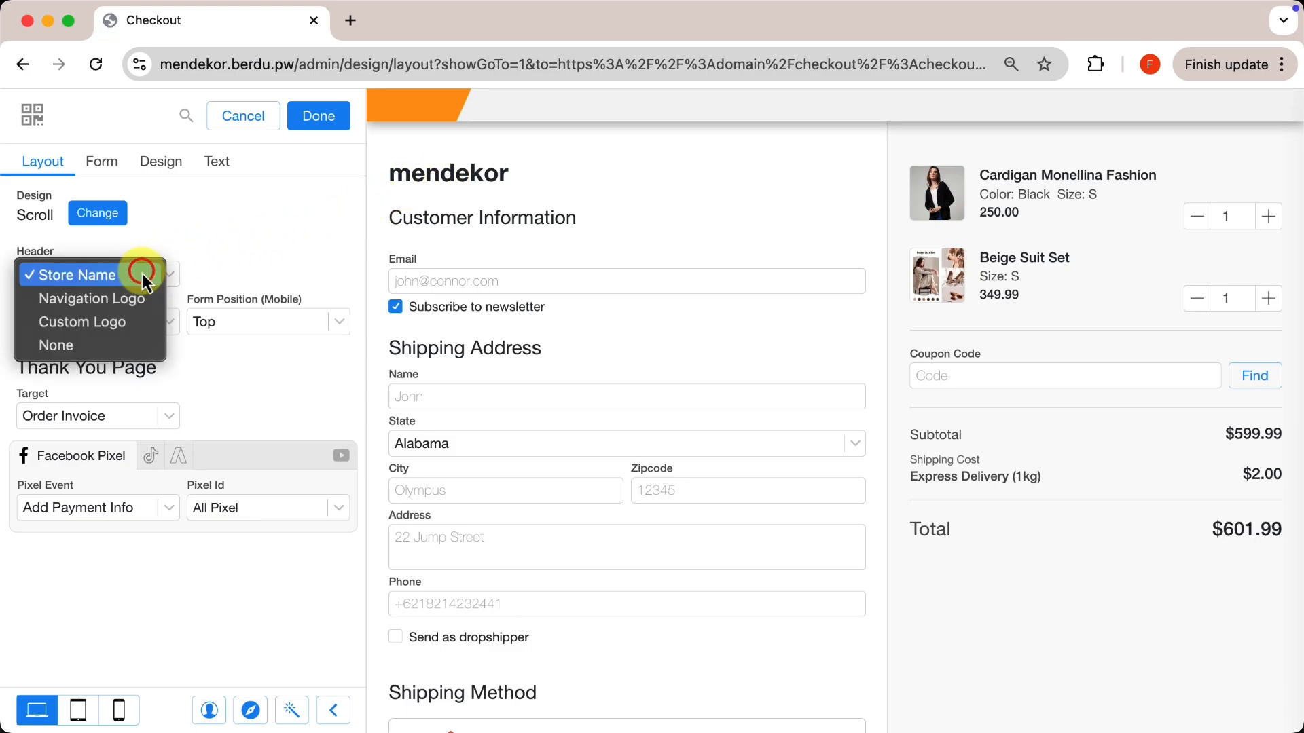
click(123, 297)
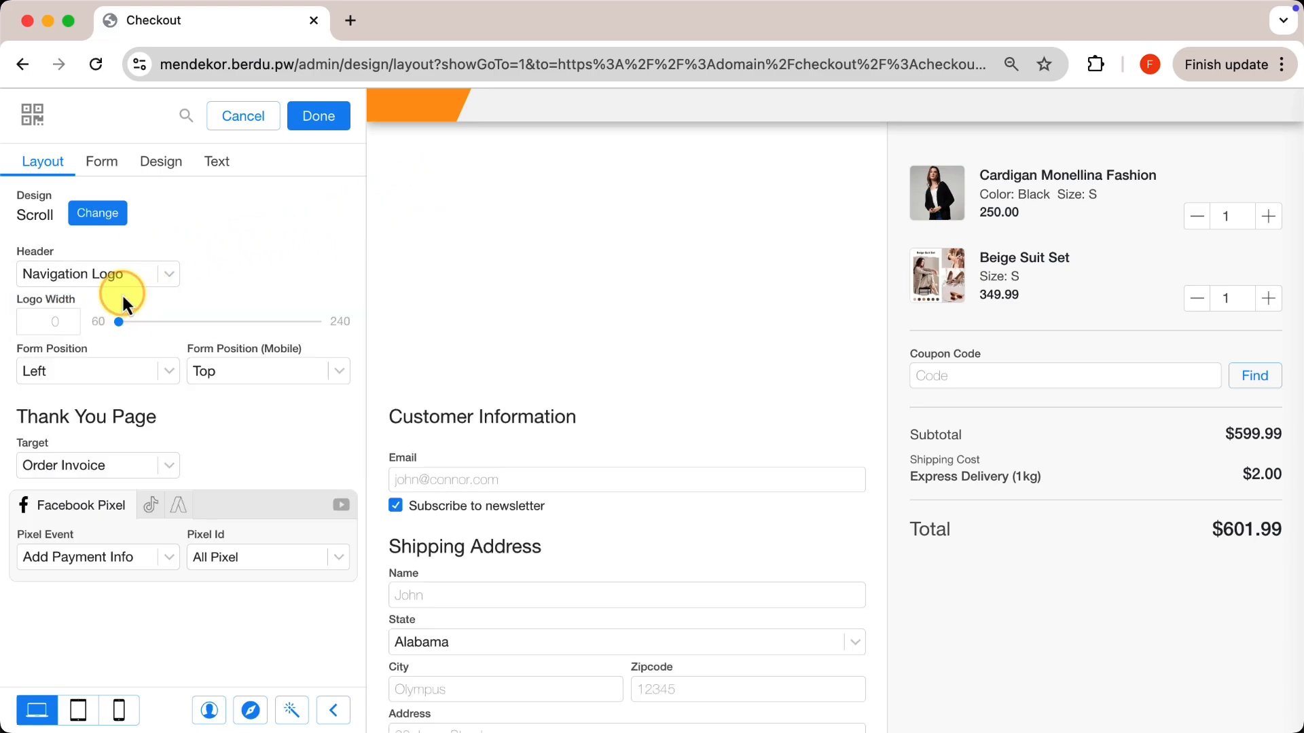
click(182, 273)
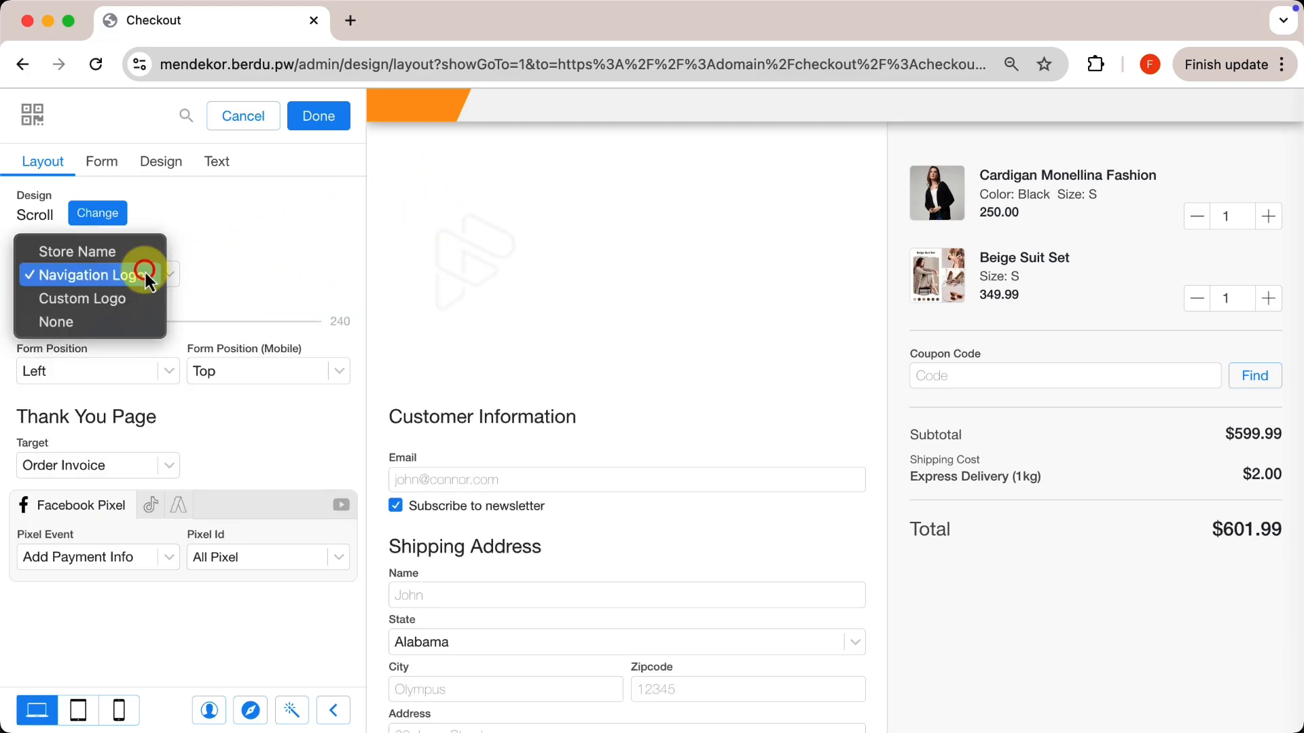
click(104, 300)
click(148, 274)
click(118, 294)
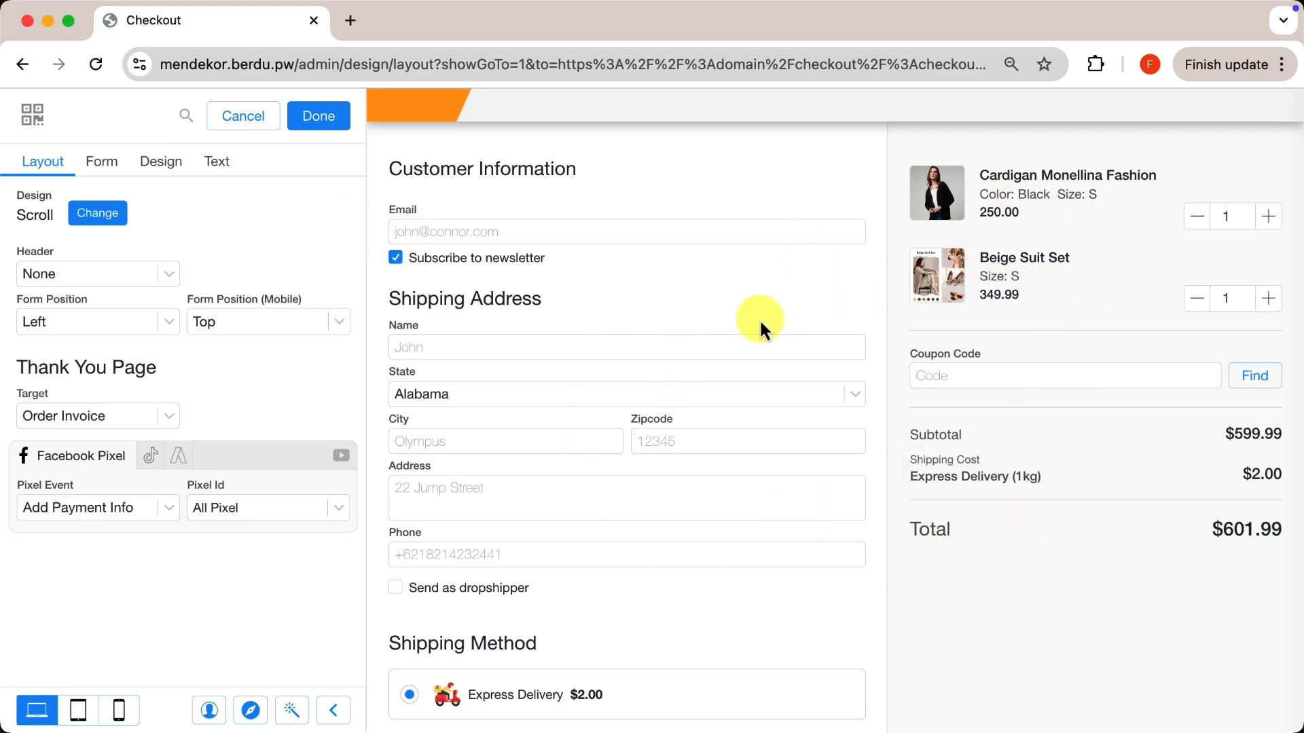
Try the Right form position for the checkout form, and return it to Left.
click(139, 324)
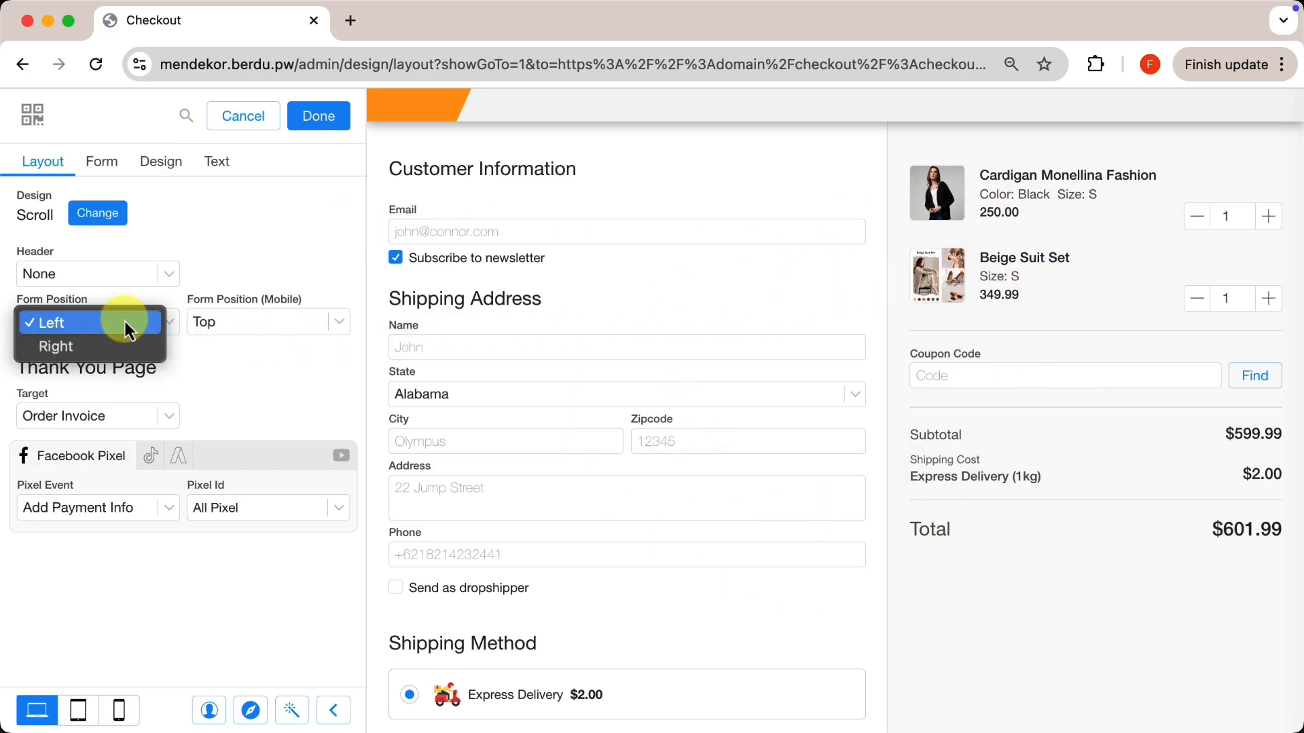
click(113, 347)
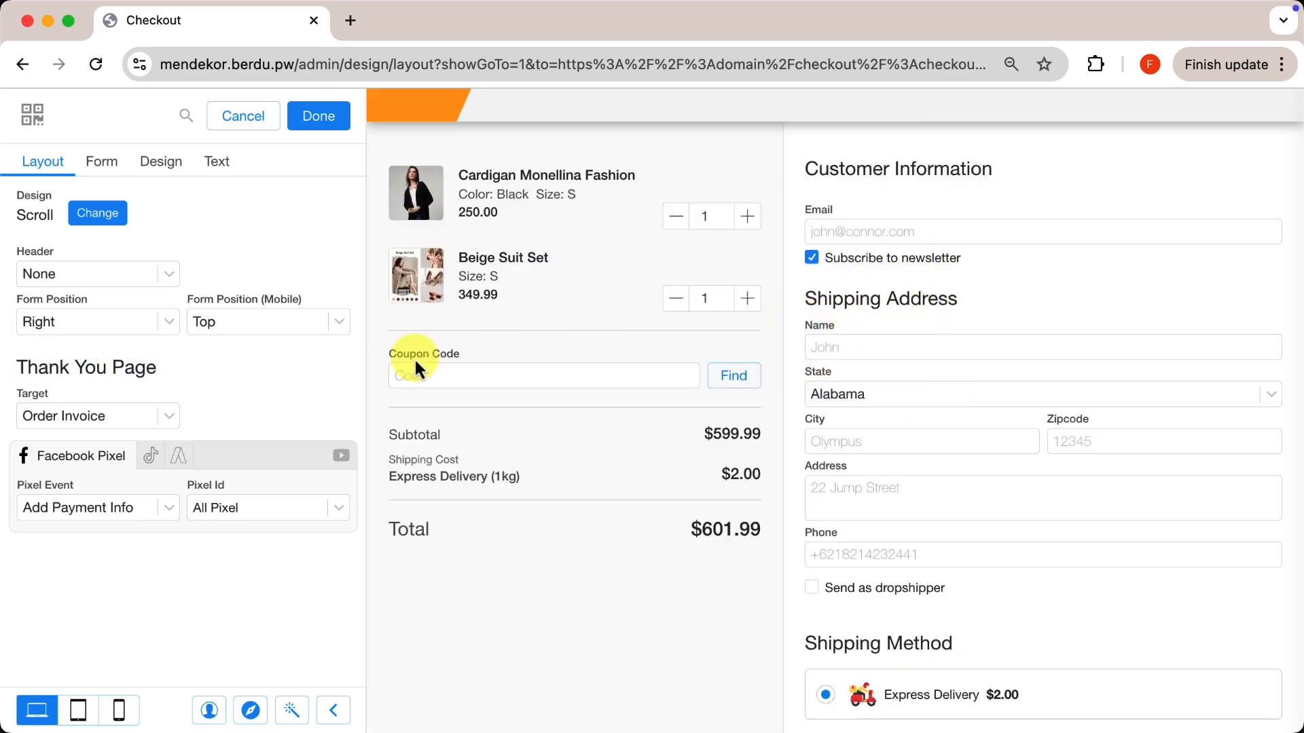
click(66, 324)
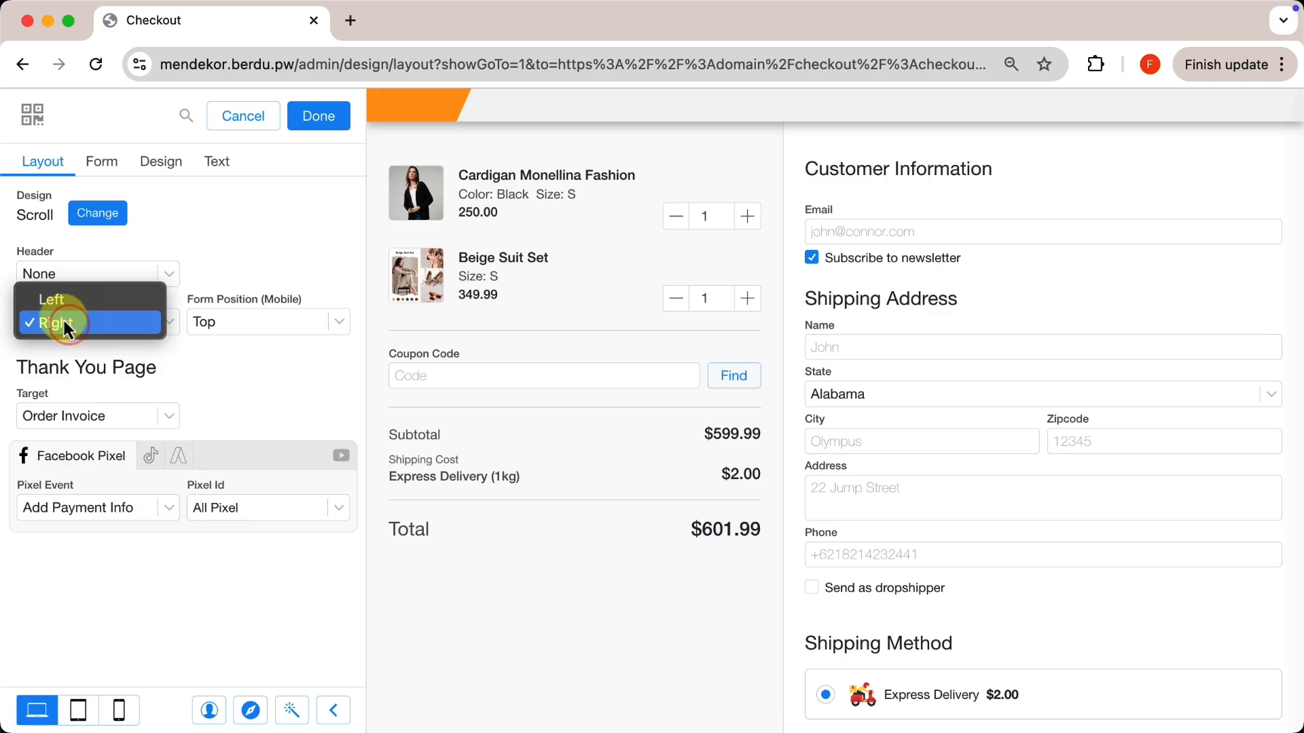
click(58, 305)
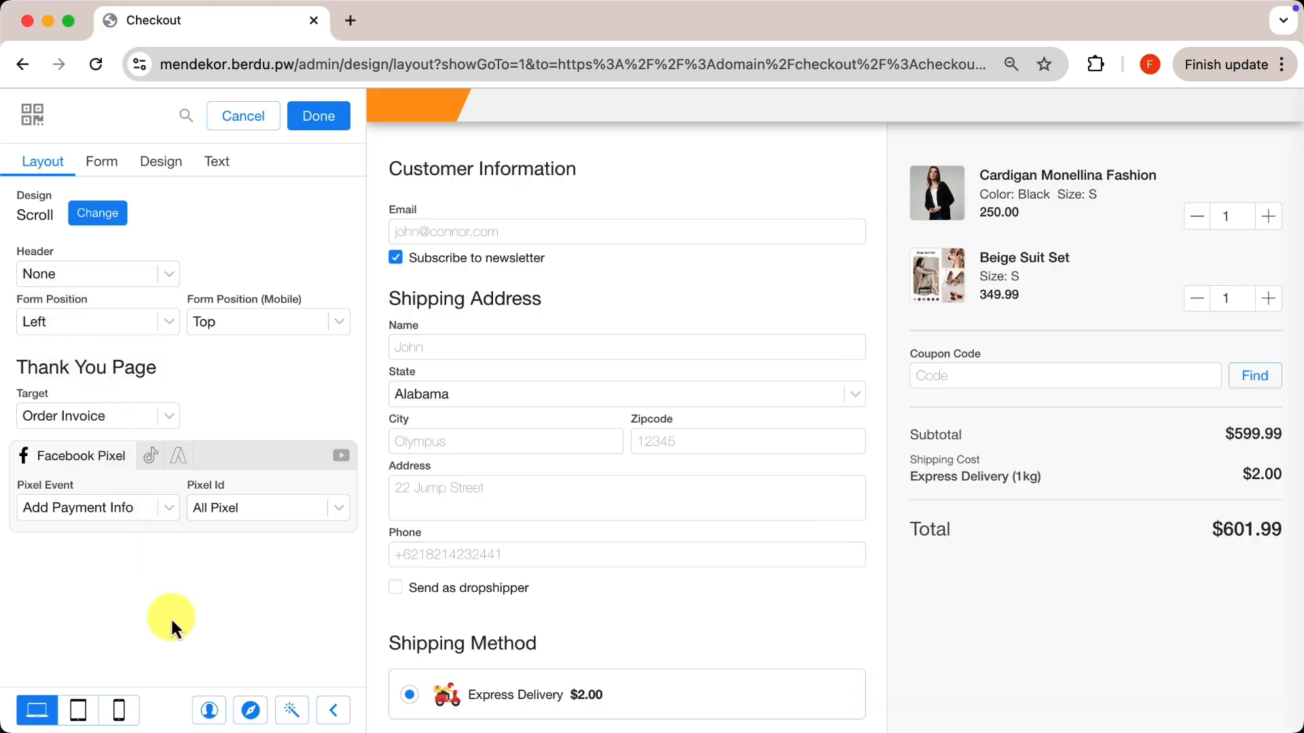
Set the mobile form position to Bottom and check the checkout page in the phone preview.
click(122, 710)
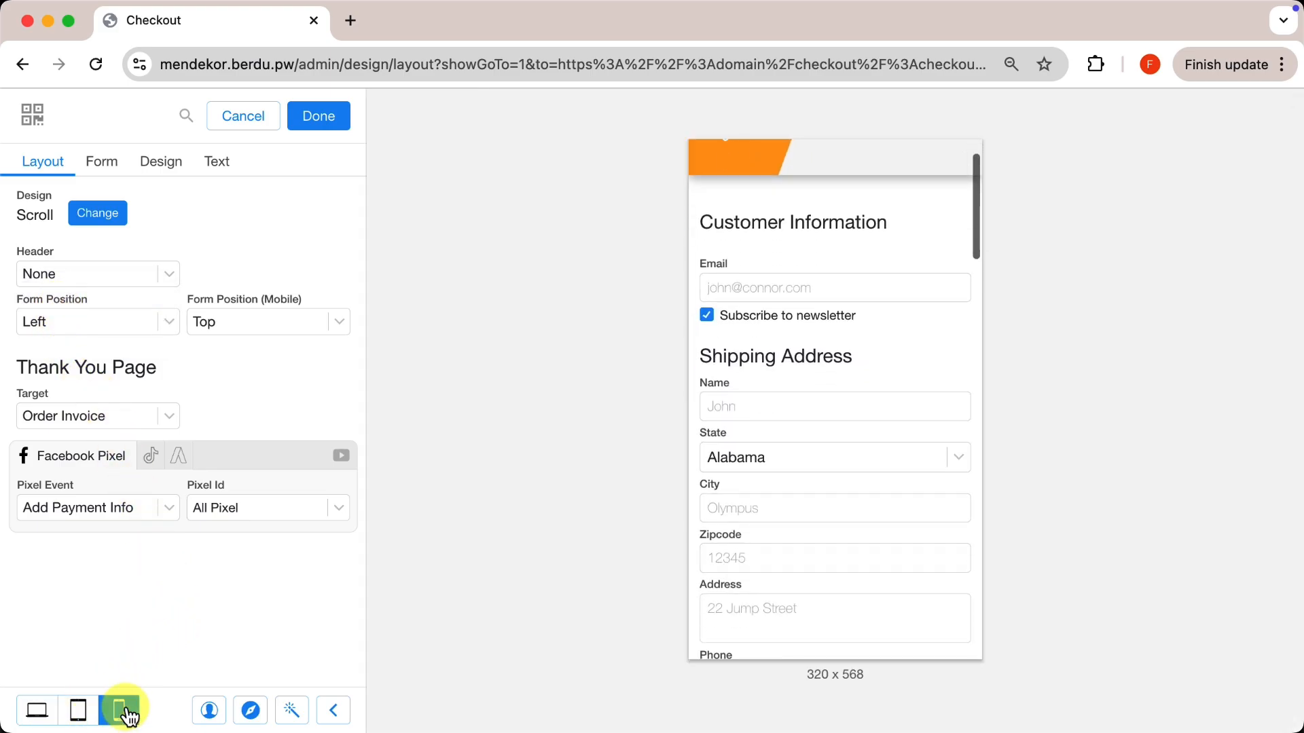
scroll(891, 361, down, 1)
scroll(890, 362, down, 15)
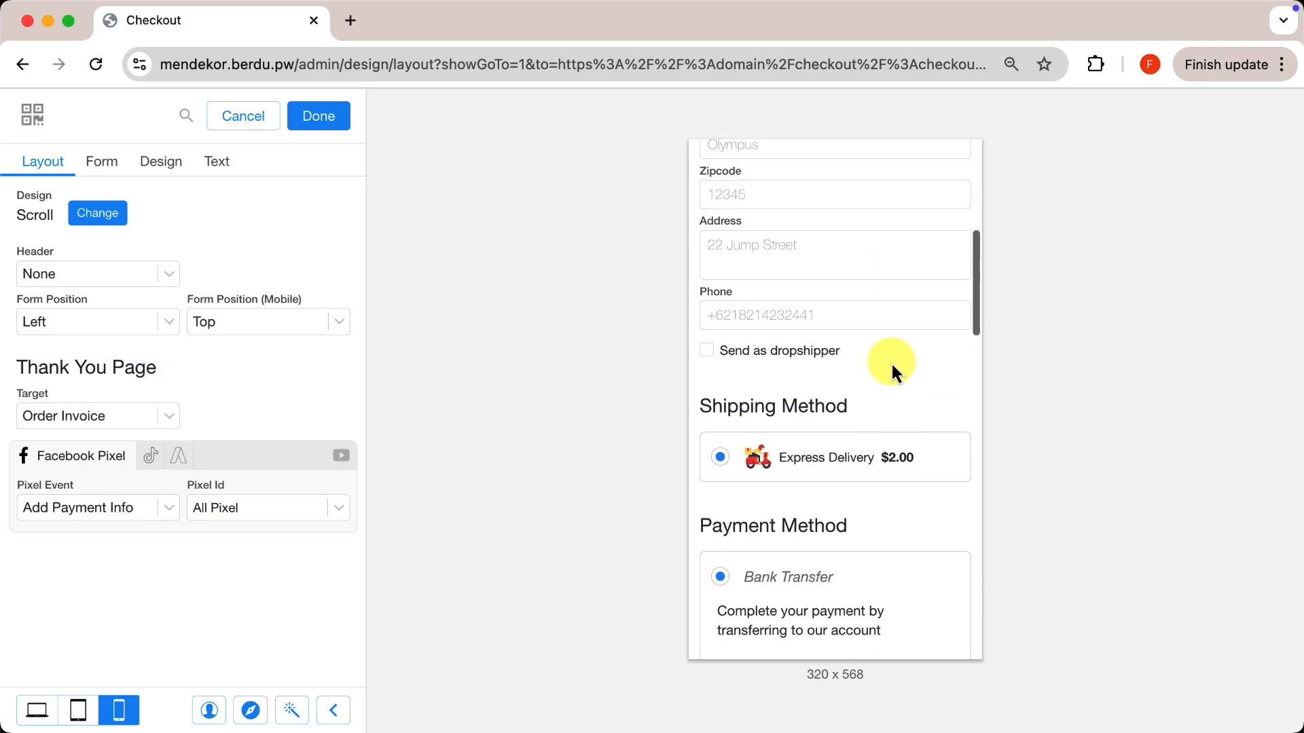
scroll(894, 371, up, 15)
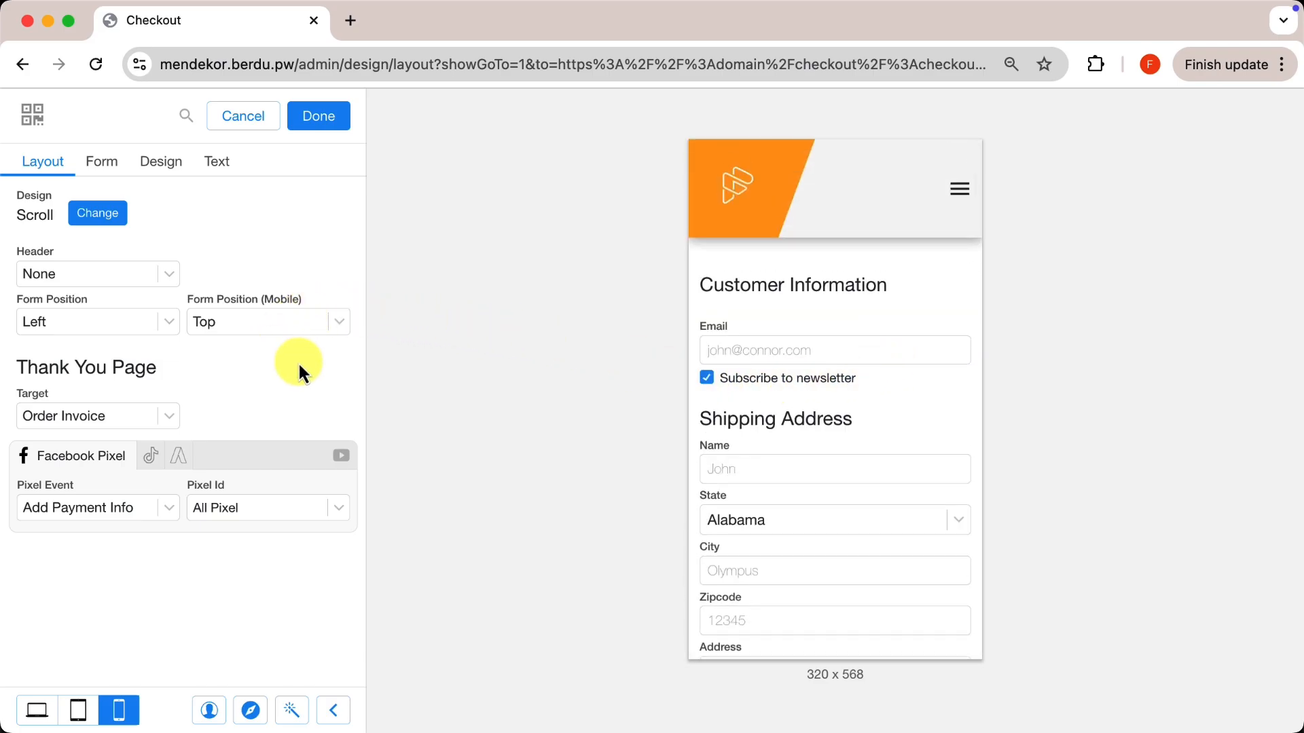
click(307, 328)
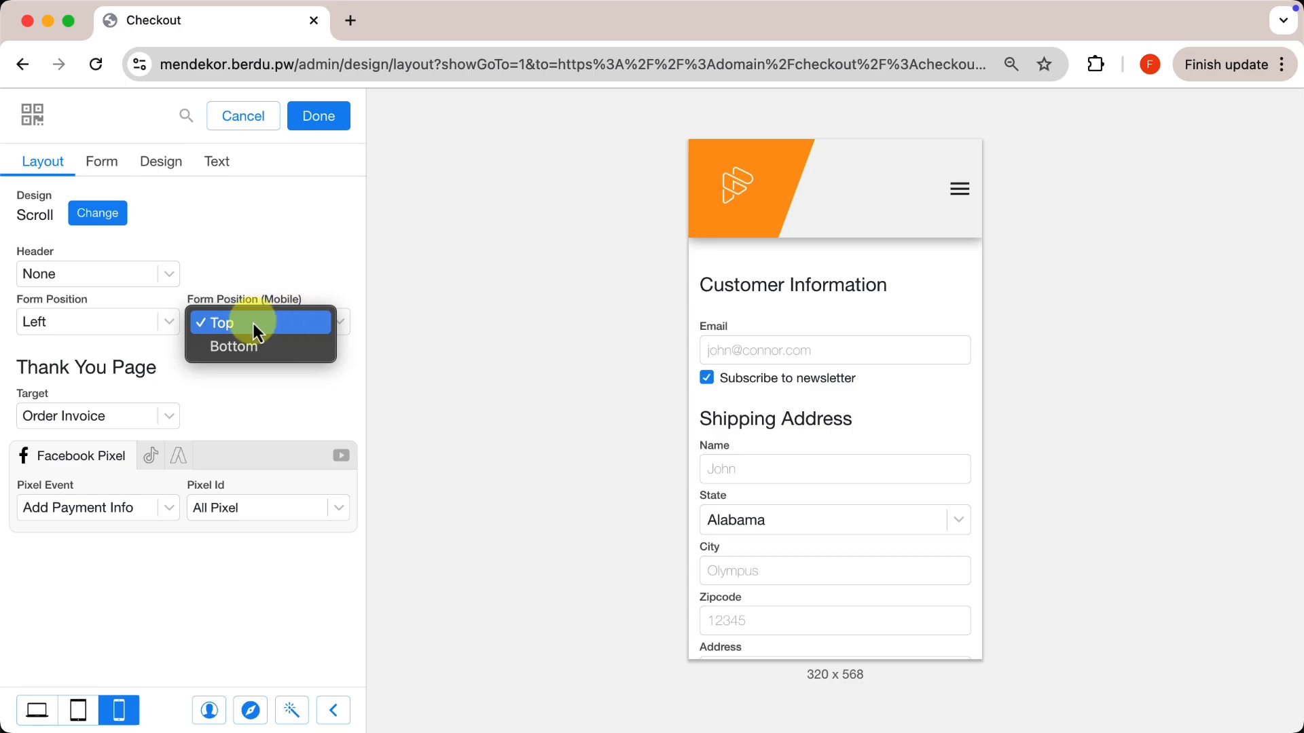
click(294, 348)
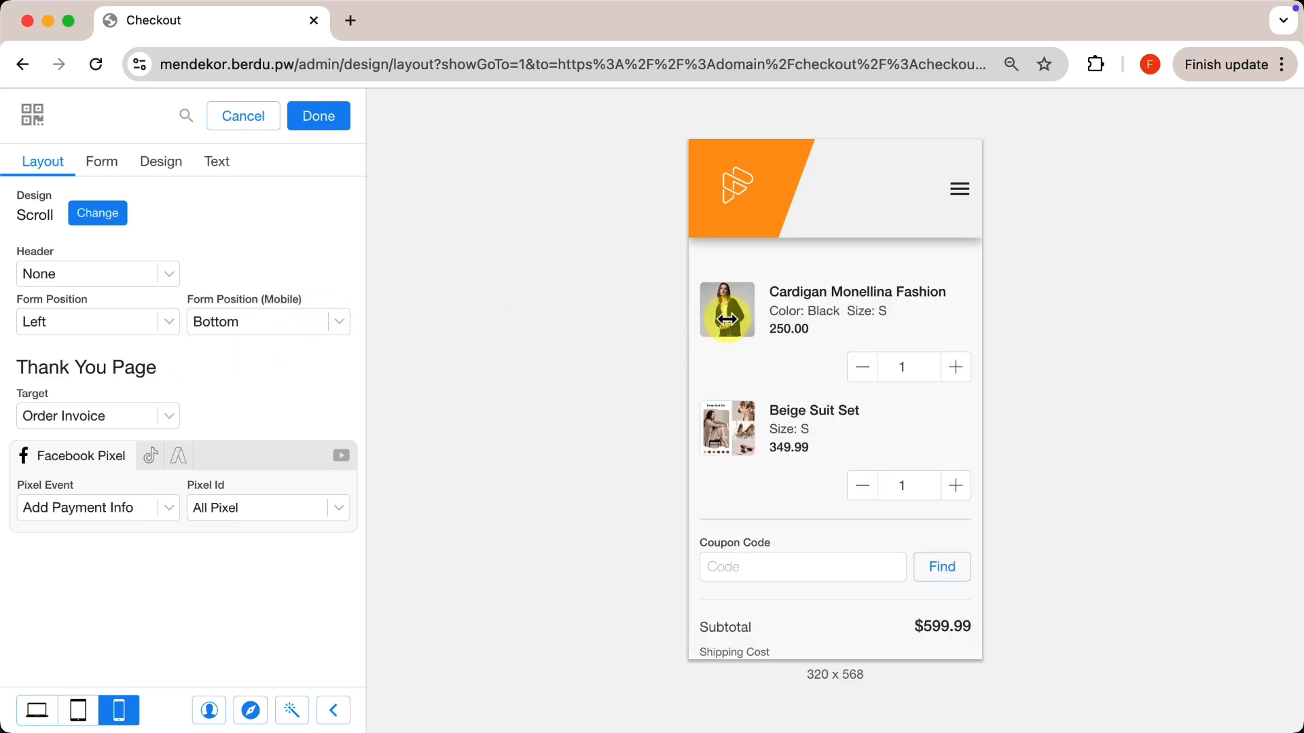
scroll(861, 396, down, 20)
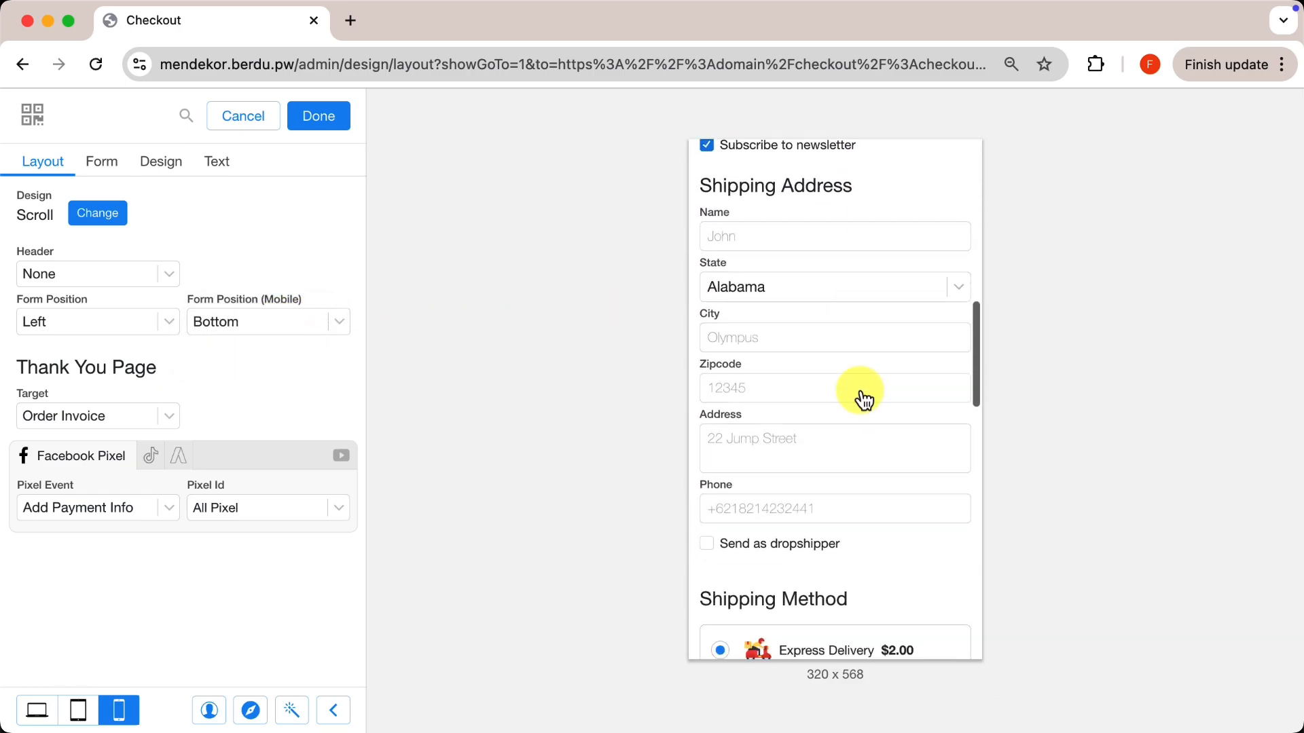
scroll(861, 395, down, 14)
scroll(860, 395, up, 20)
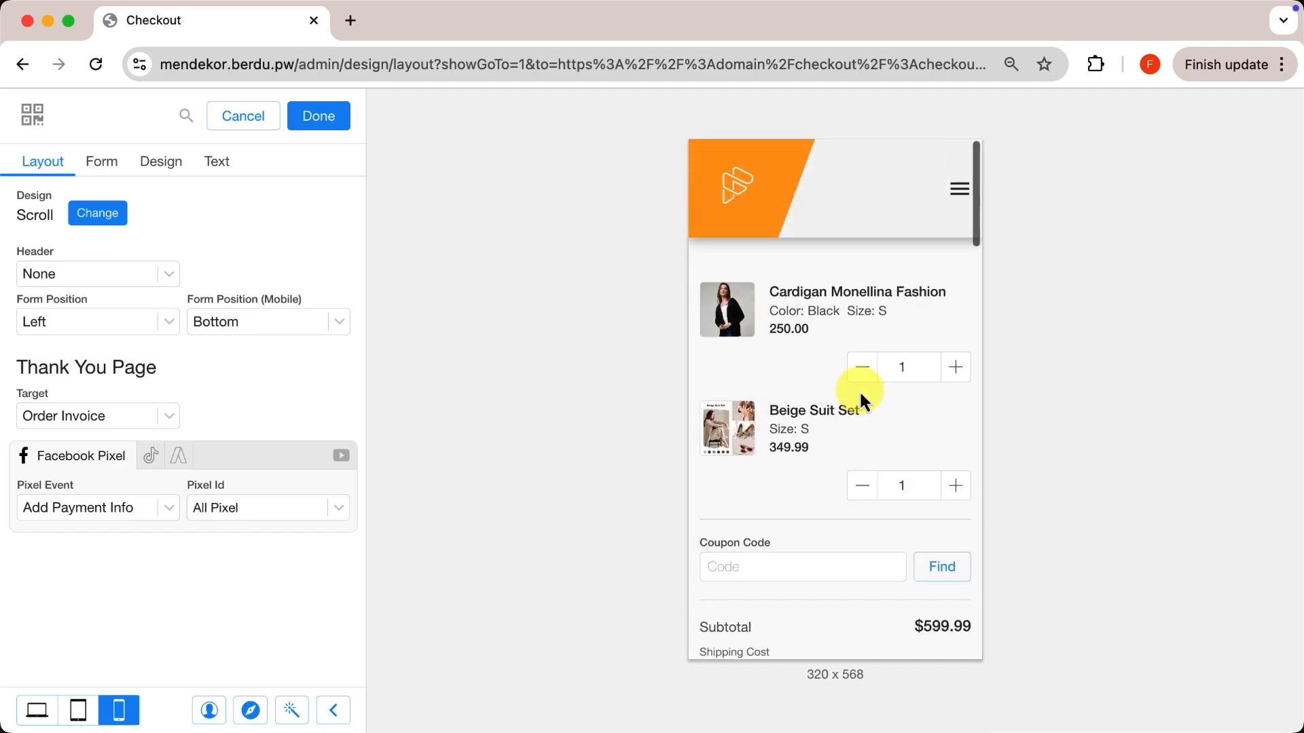
Return to the desktop preview and examine the Pixel Id and Thank You Page target options.
click(860, 394)
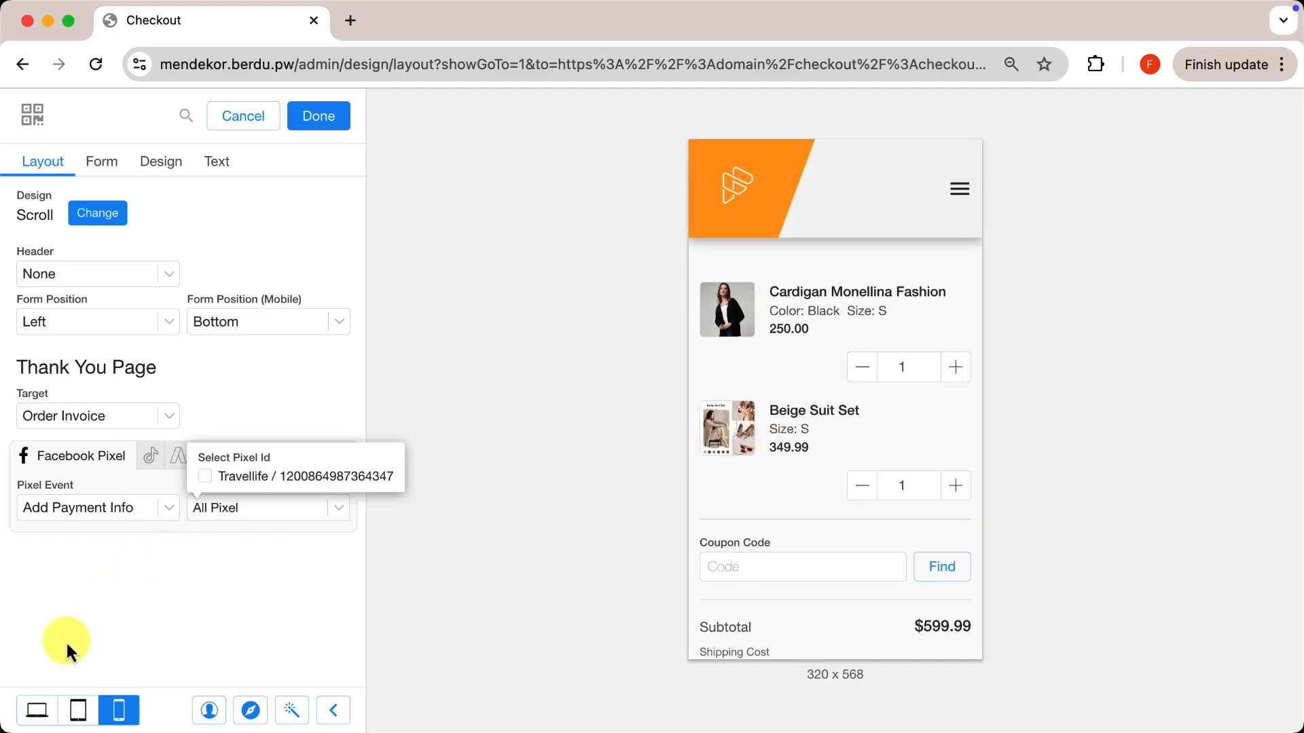
click(37, 710)
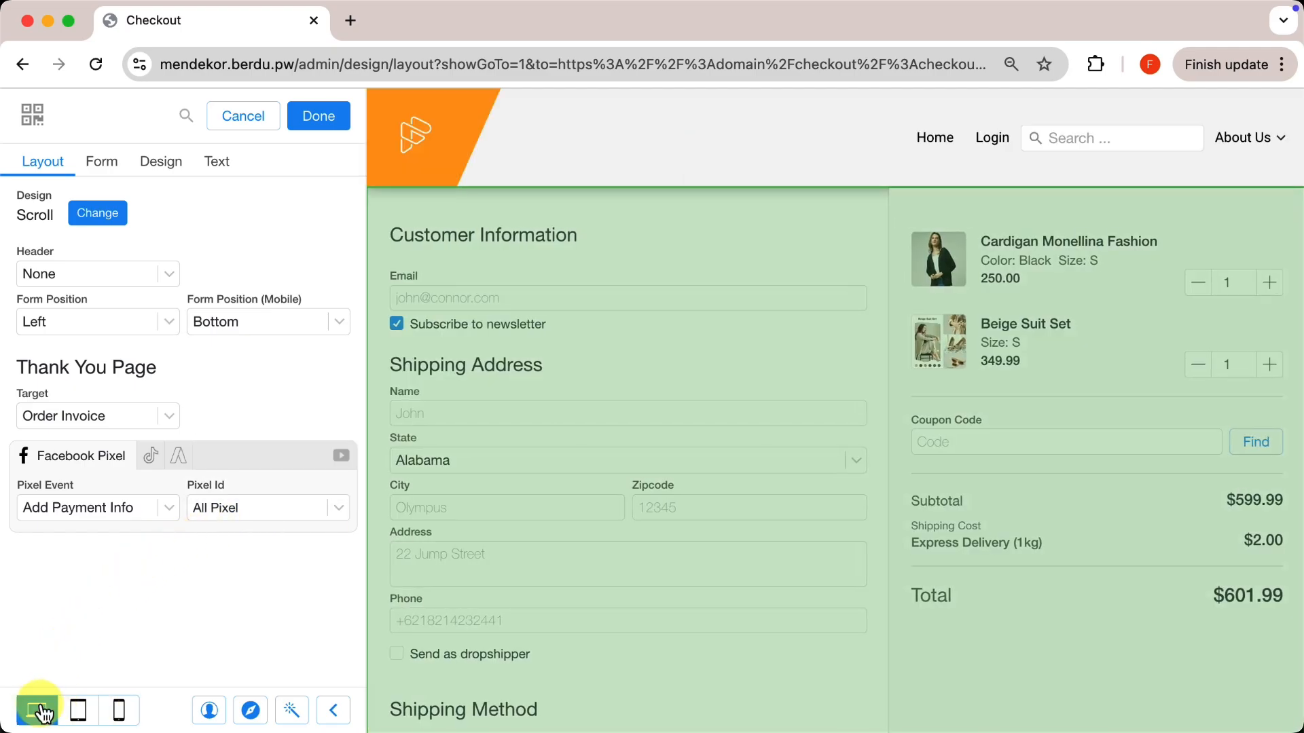
scroll(634, 535, down, 10)
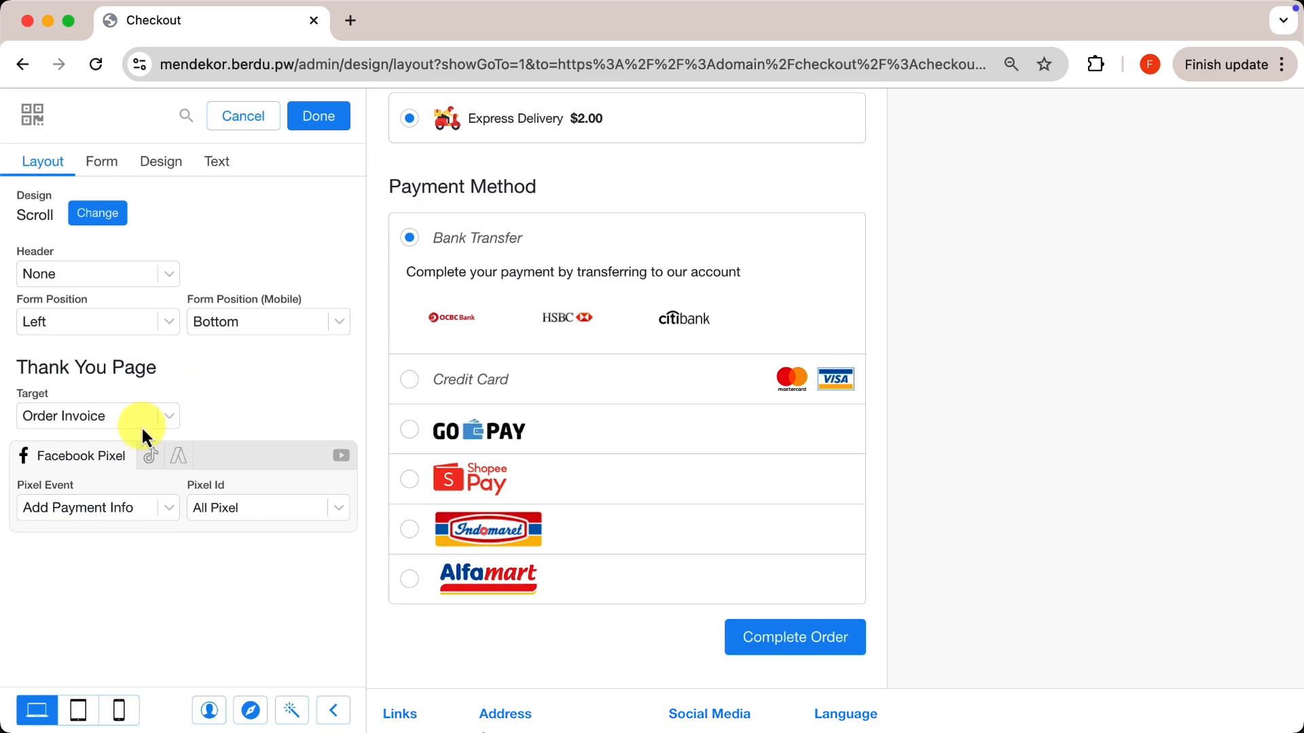
click(119, 426)
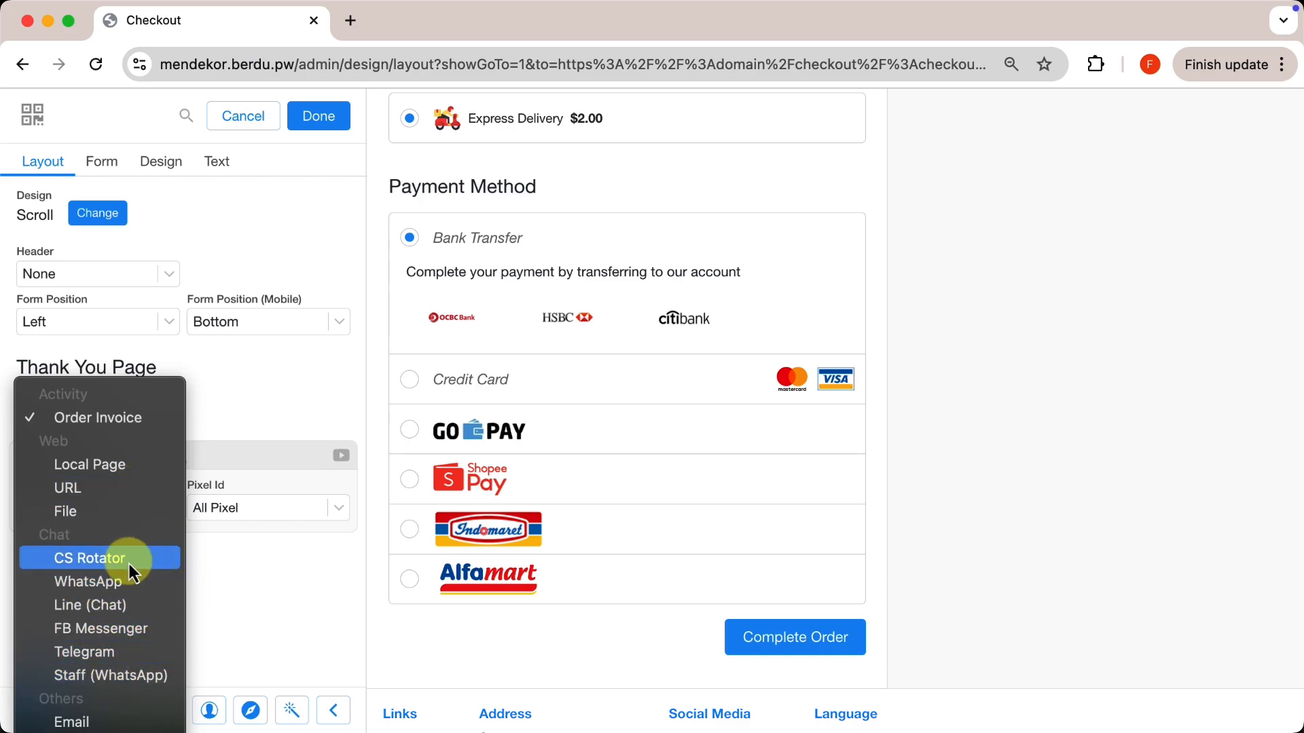
click(254, 557)
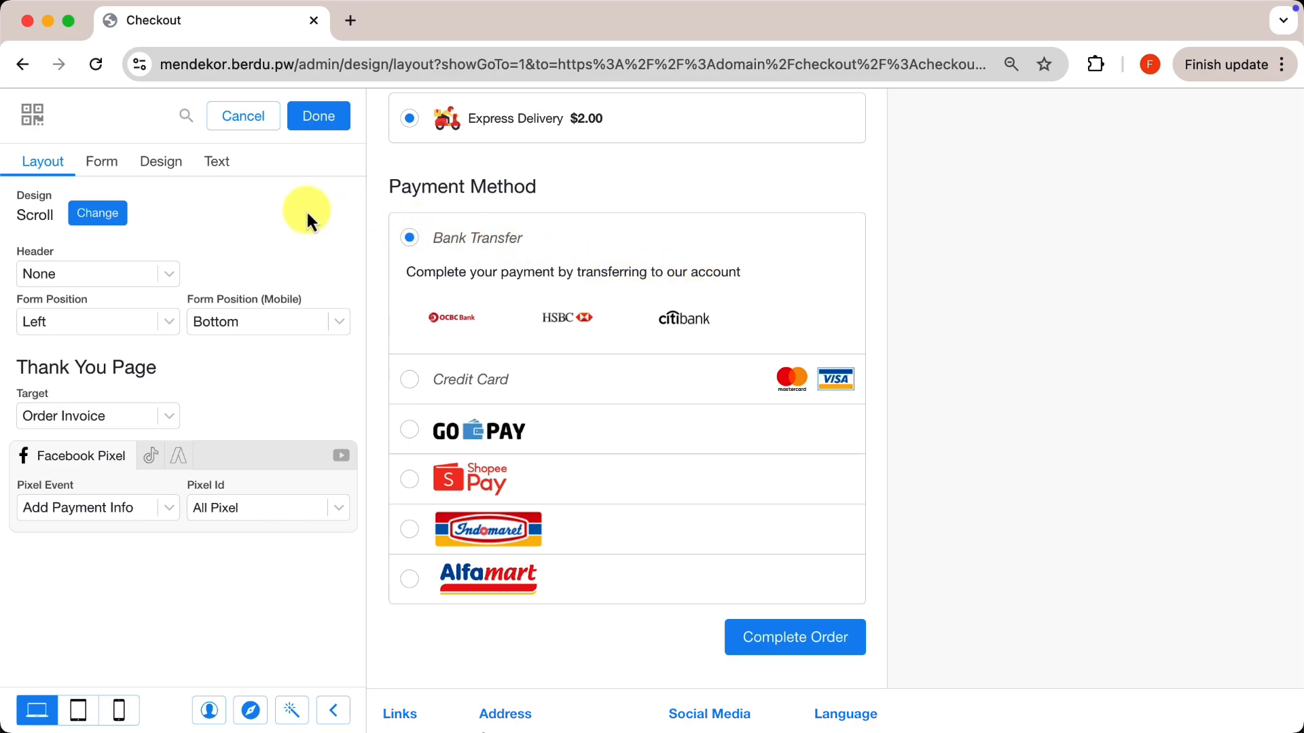
scroll(722, 233, up, 3)
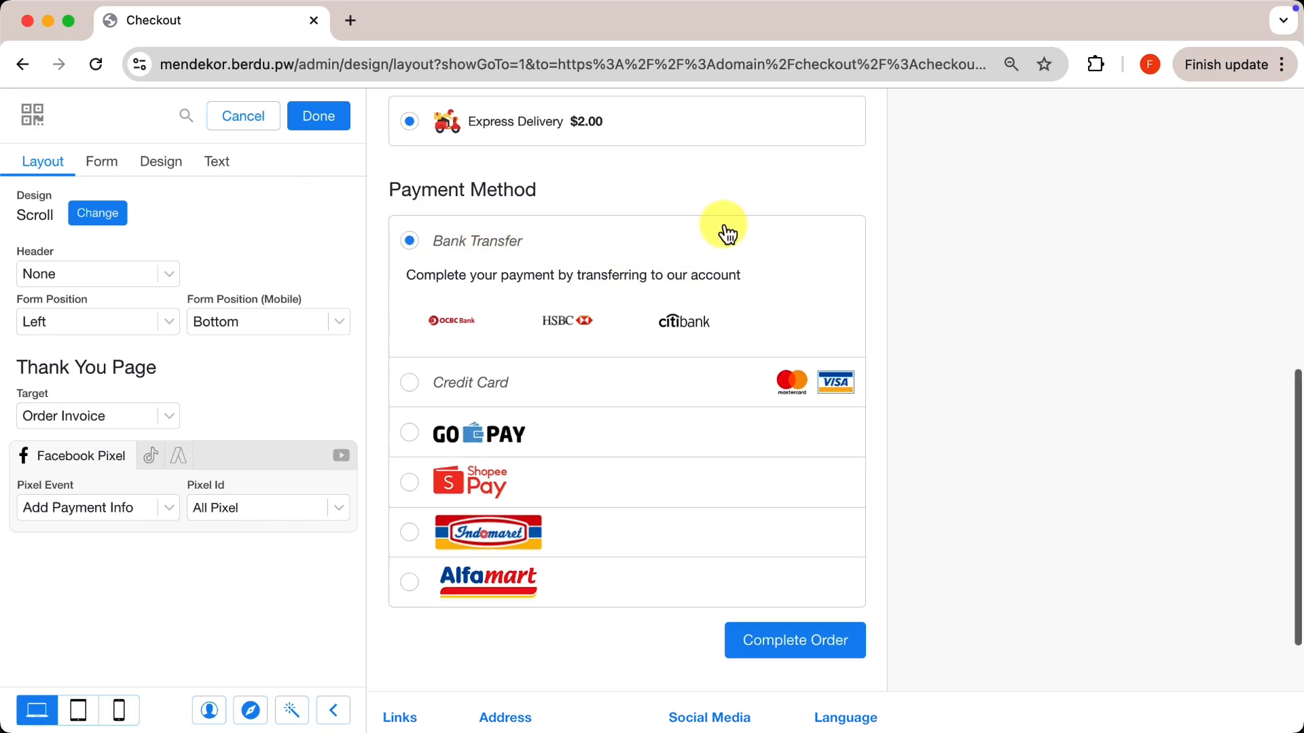
scroll(726, 233, up, 8)
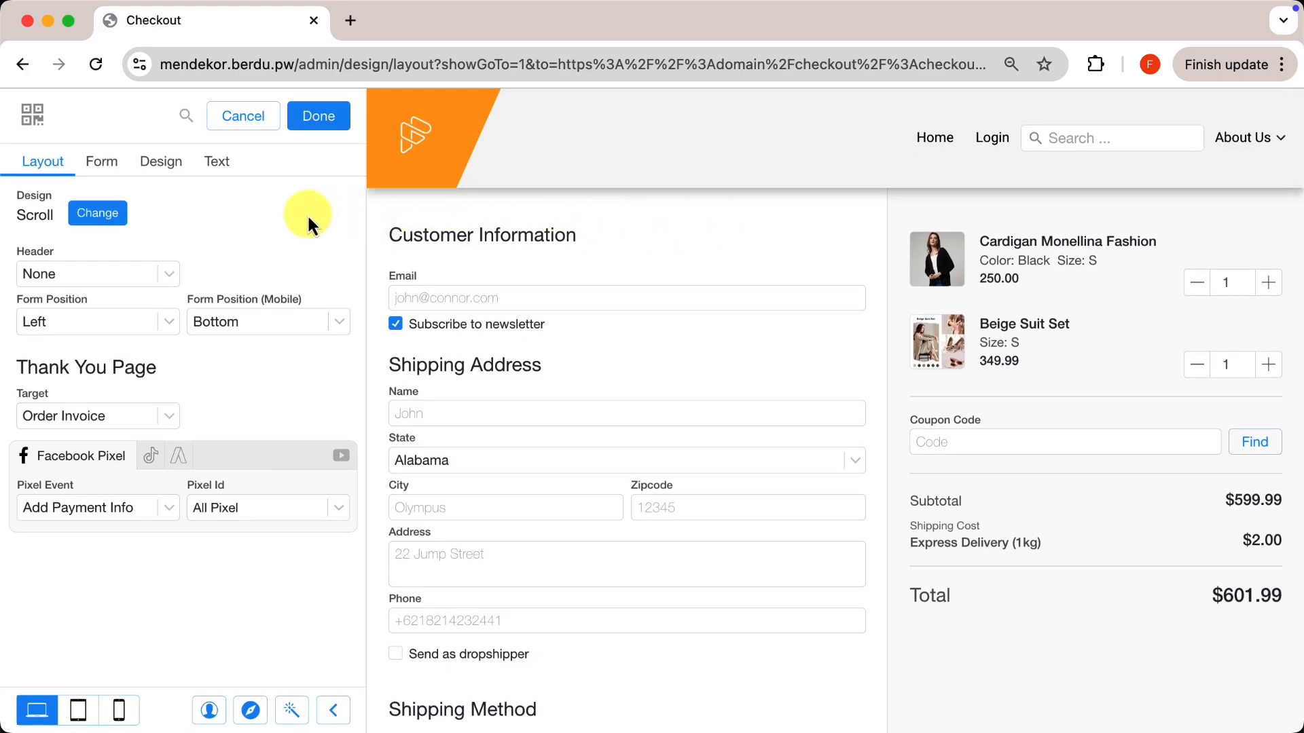
Set the colour of the checkout form's field names to dark grey #757575.
click(174, 171)
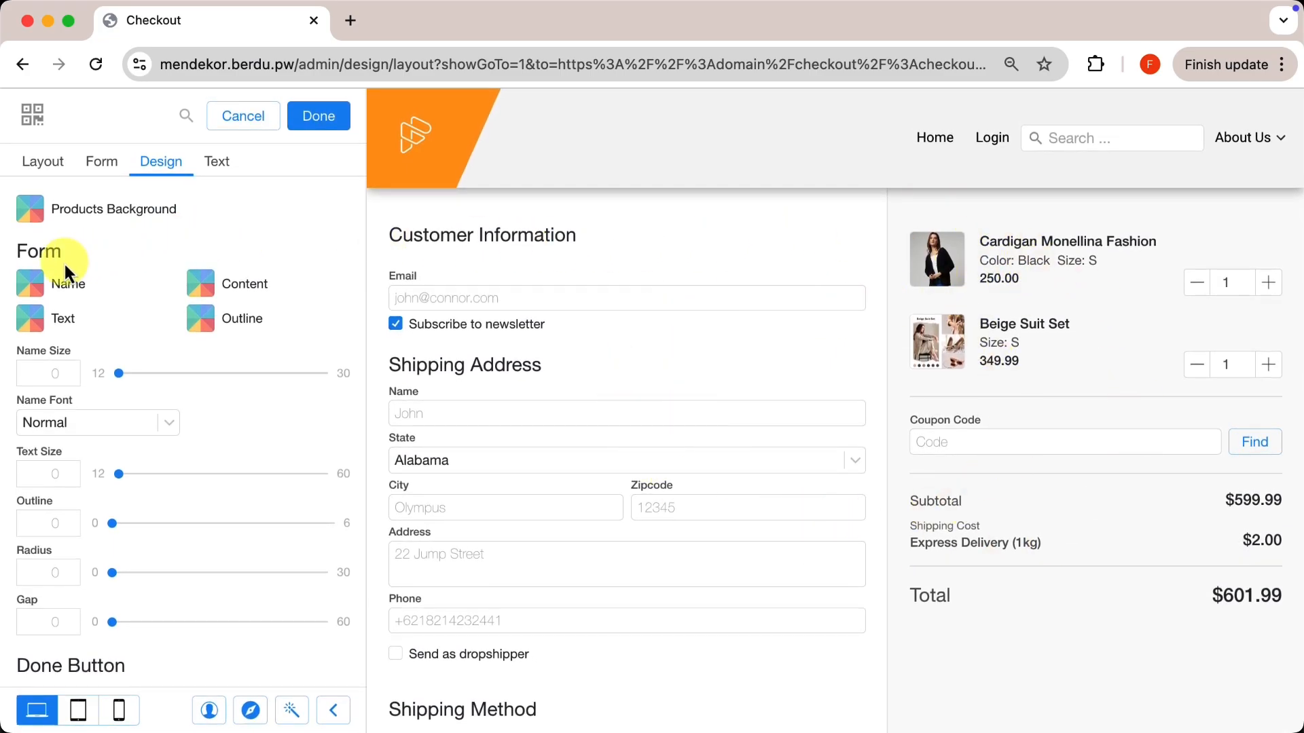
click(27, 284)
click(146, 483)
click(192, 501)
click(241, 528)
click(35, 524)
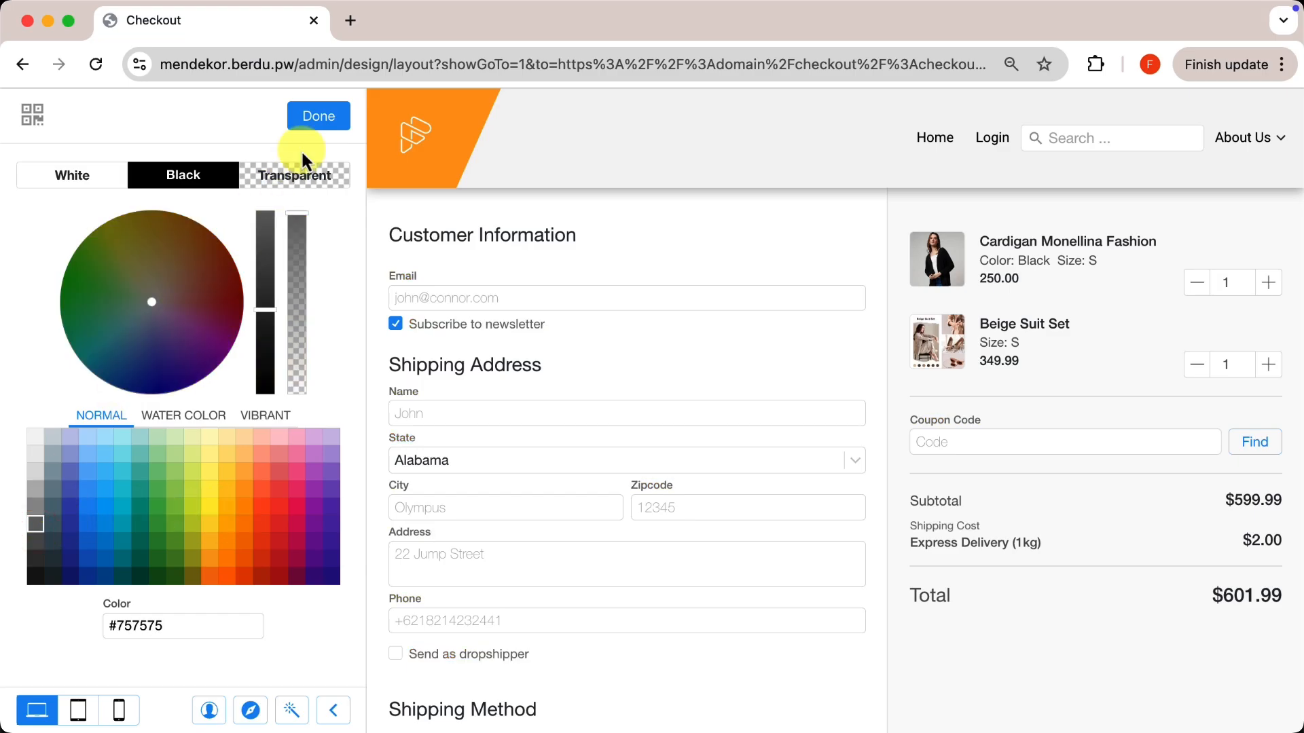
click(334, 112)
Set the checkout form's text colour to the same dark grey as the field names.
click(30, 318)
click(190, 480)
click(281, 495)
click(261, 545)
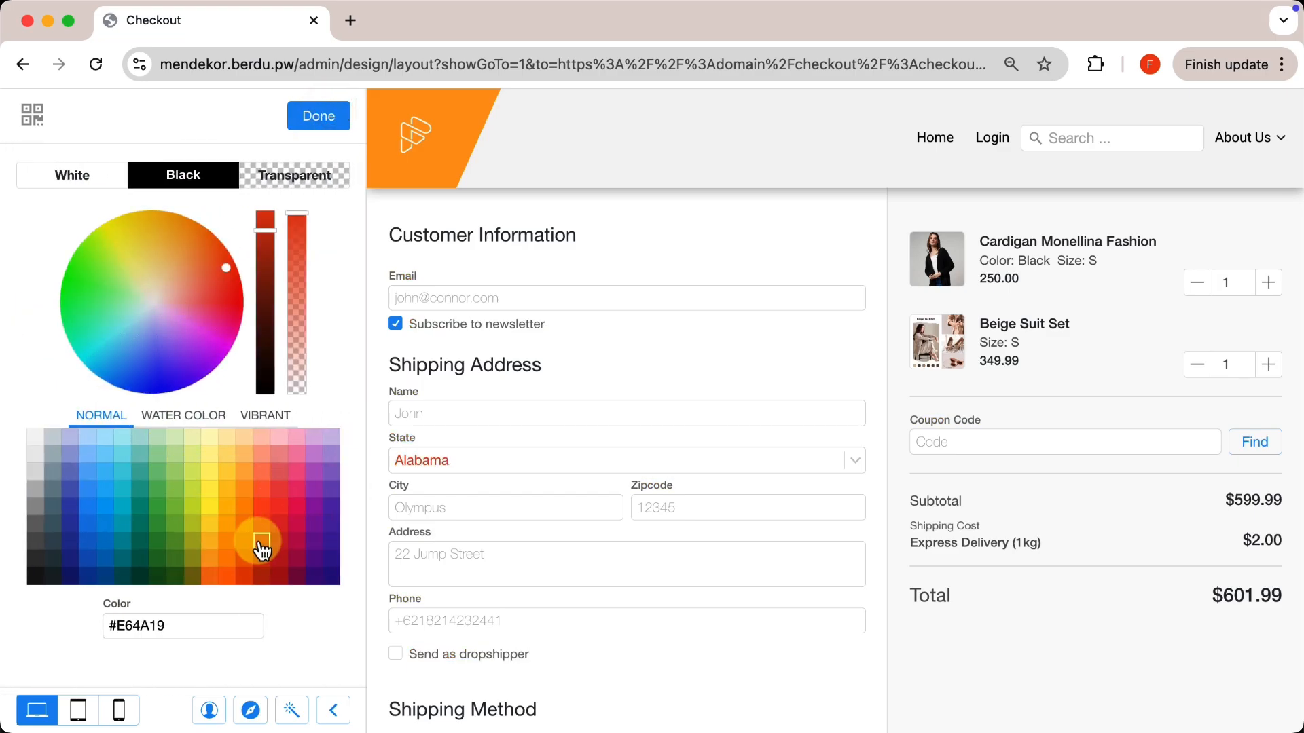
click(35, 524)
click(332, 120)
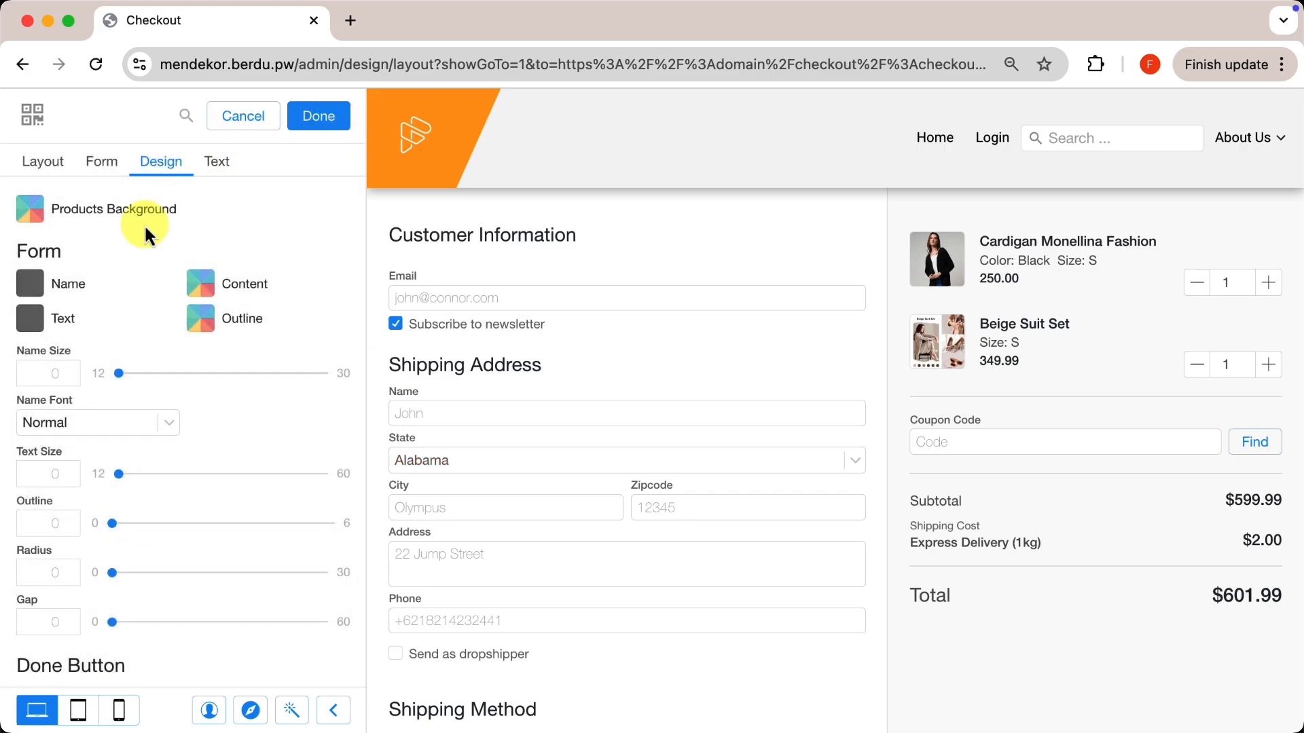
Set the content background colour of the checkout form's fields to light grey #F5F5F5.
click(204, 278)
click(190, 465)
click(249, 499)
click(260, 541)
click(35, 438)
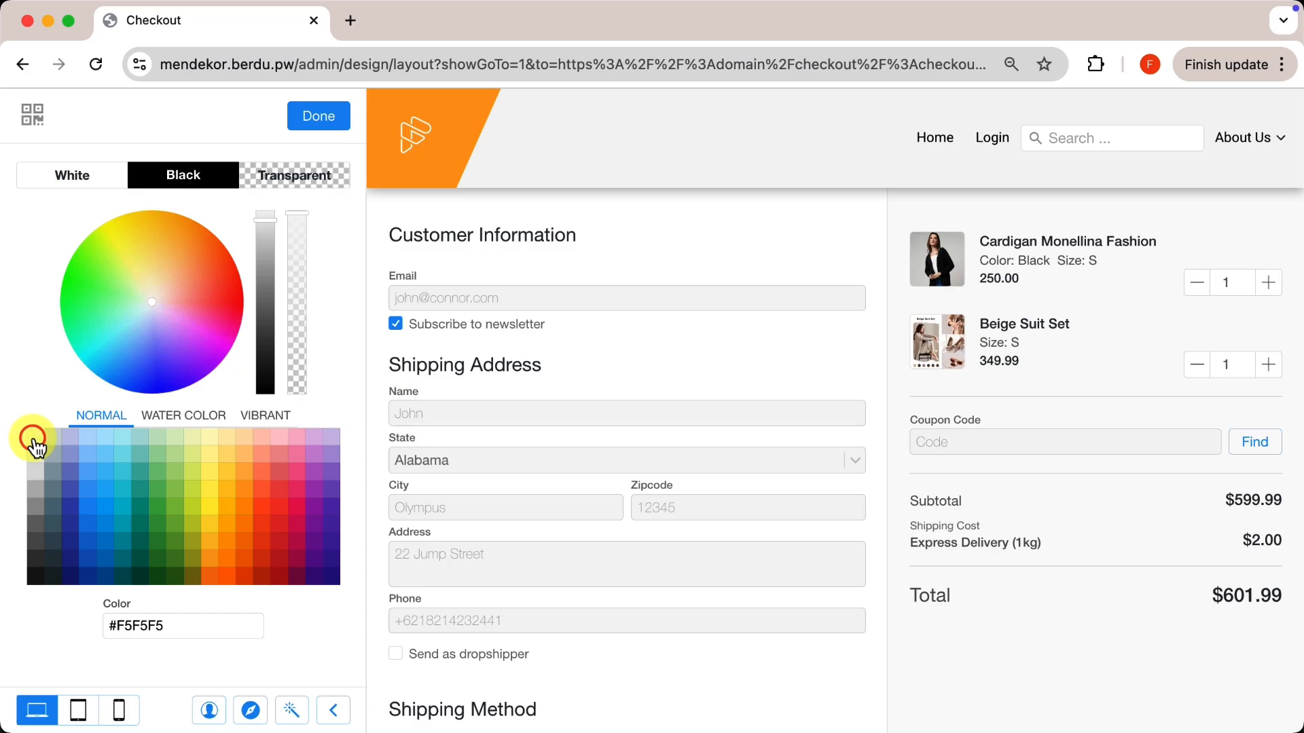
click(324, 121)
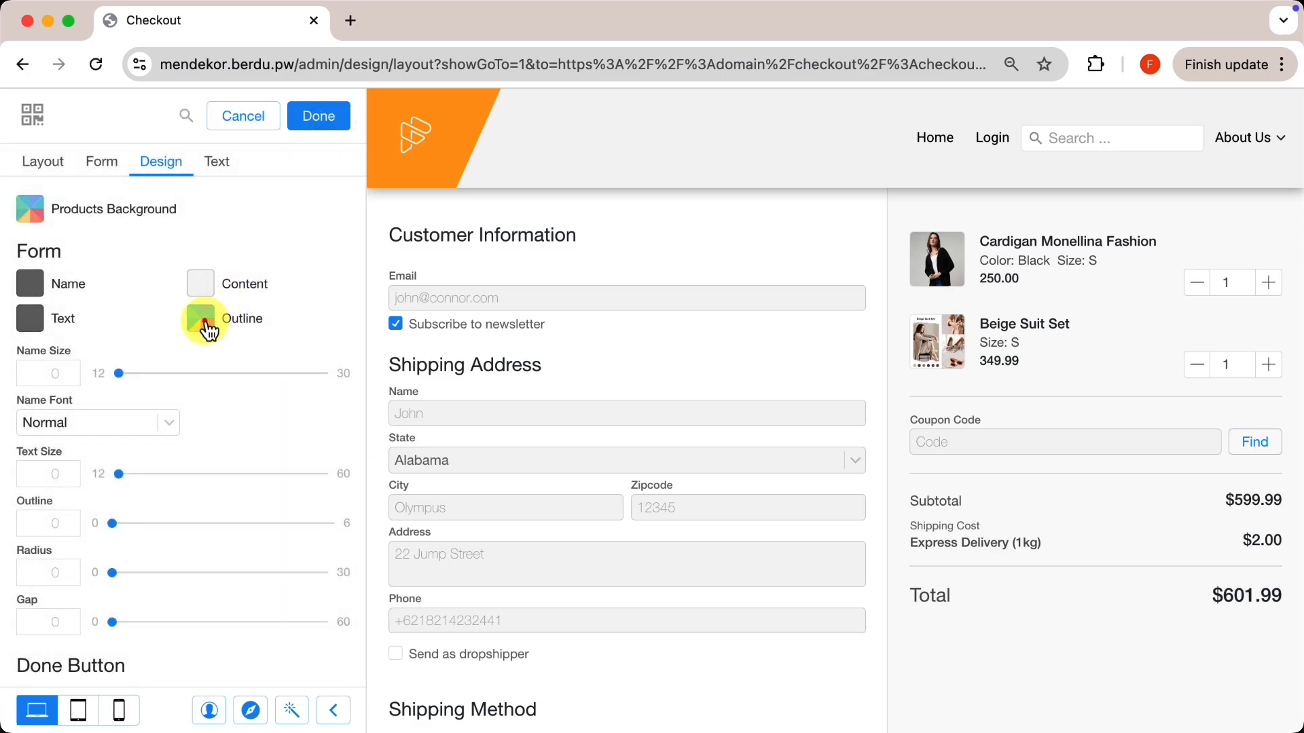
Set the outline colour of the checkout form's fields to teal #00897B.
click(206, 324)
click(178, 493)
click(192, 524)
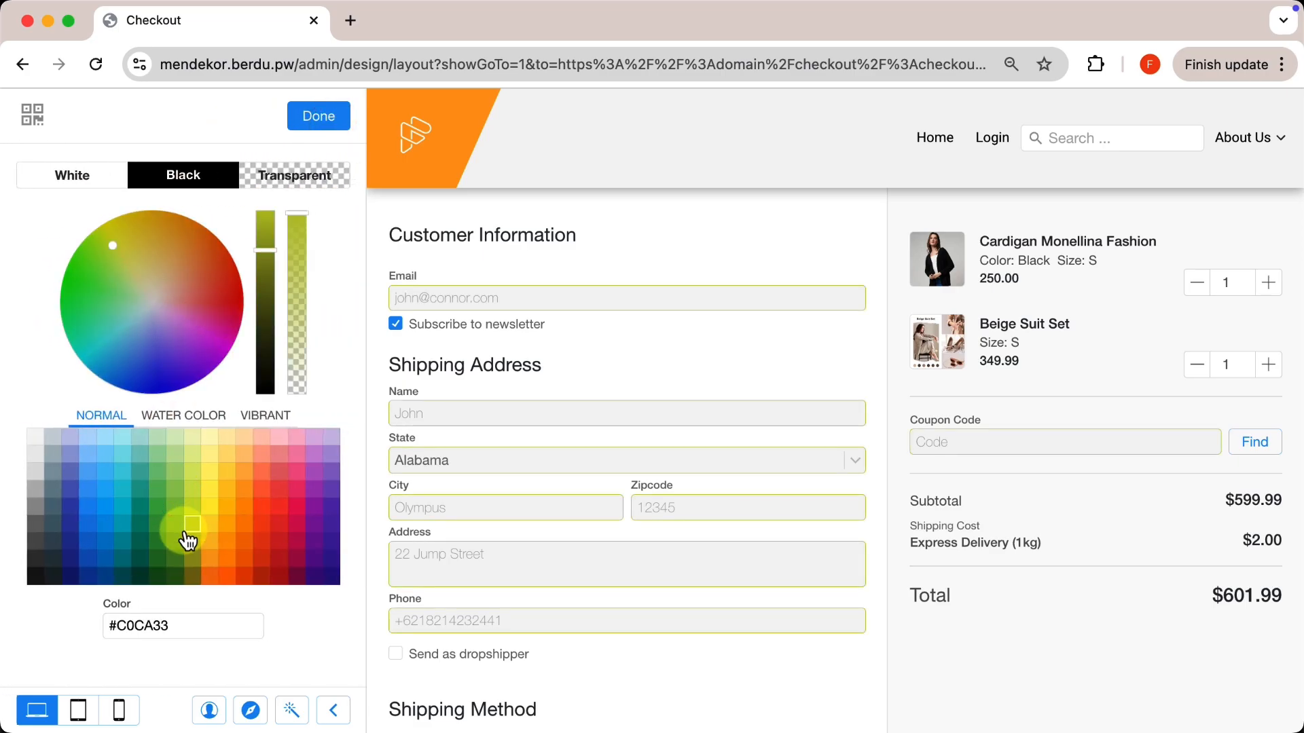
click(140, 507)
click(140, 523)
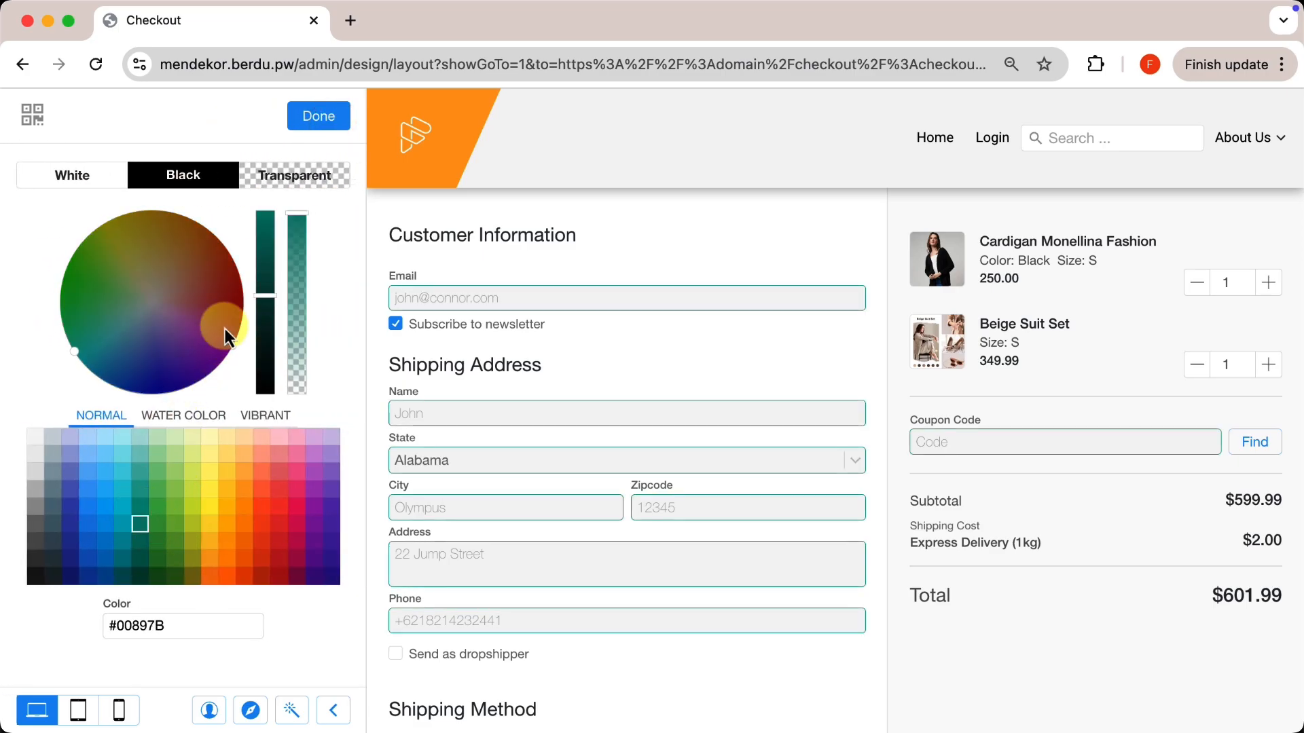
click(336, 124)
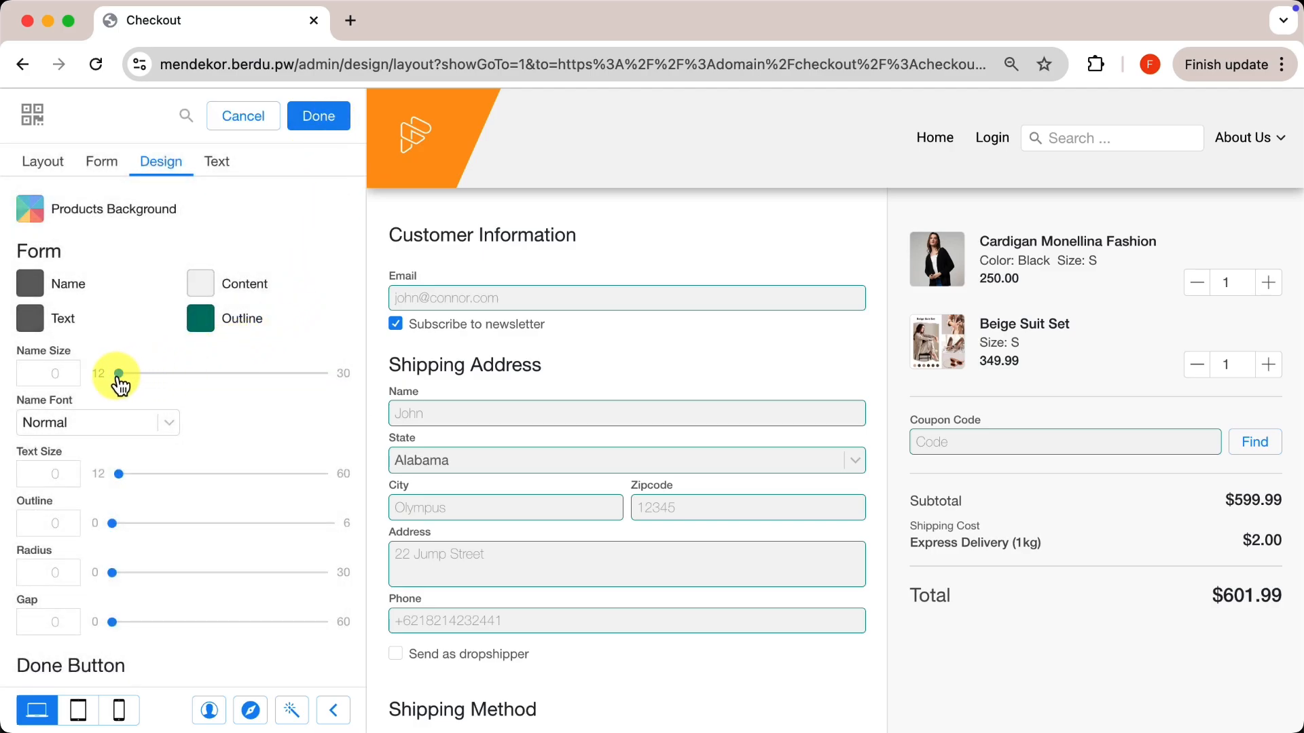
Set the form's name size to 12 and its name font to Bold & Italic.
mouse_move(121, 384)
mouse_down()
mouse_move(326, 382)
mouse_move(104, 372)
mouse_up()
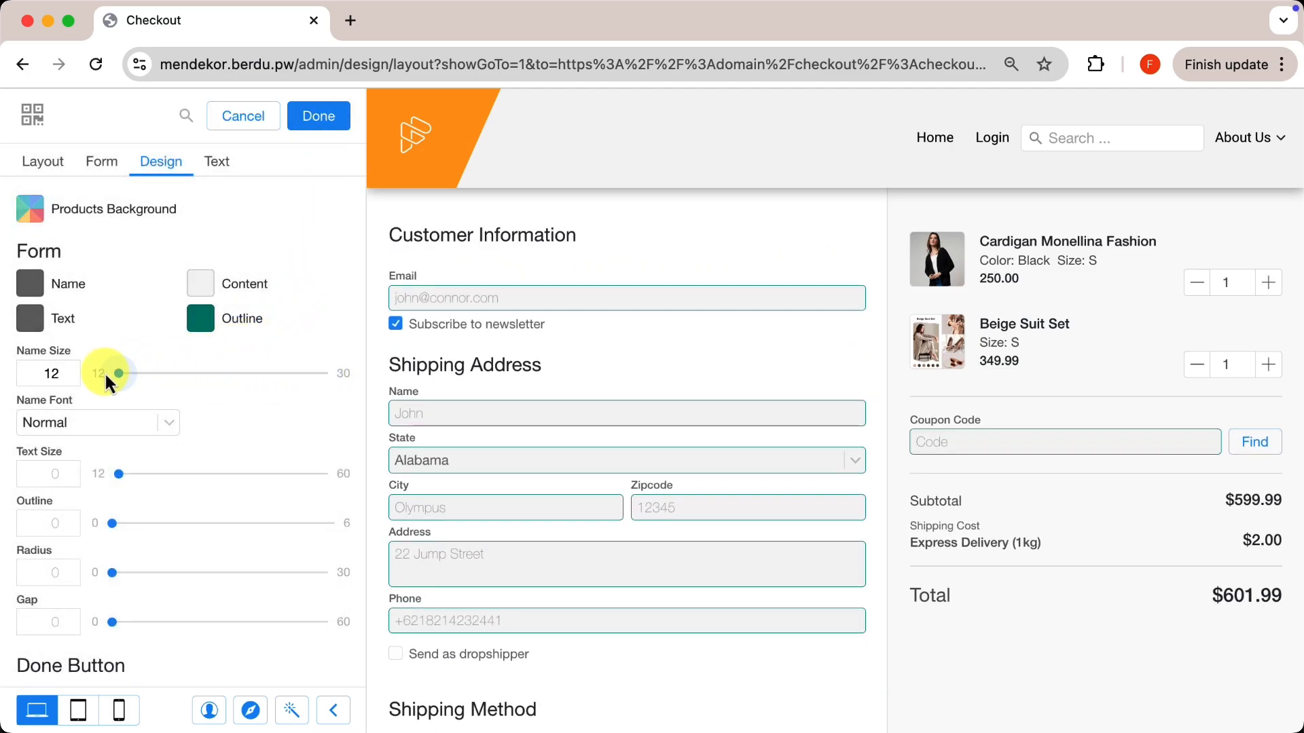
click(158, 422)
click(122, 495)
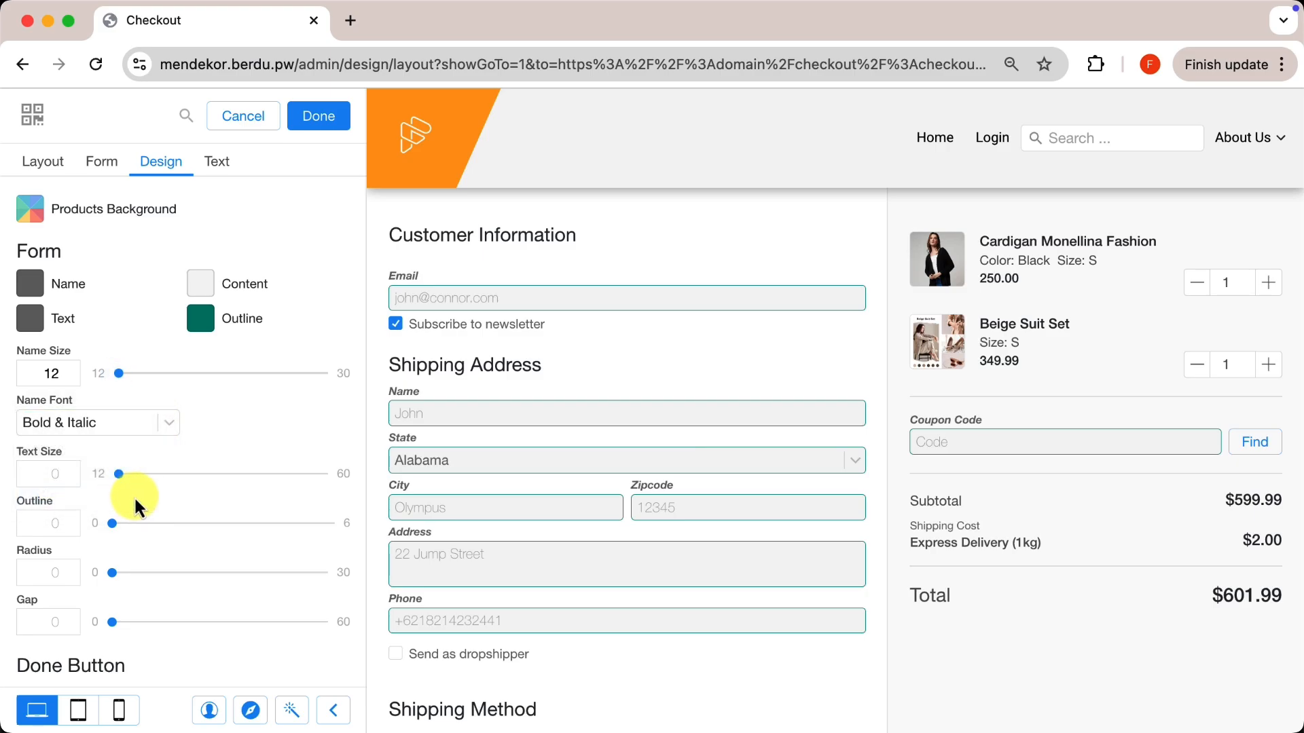
Set the form's text size to 12, outline to 1, radius to 1 and gap to 0.
drag(121, 475, 132, 540)
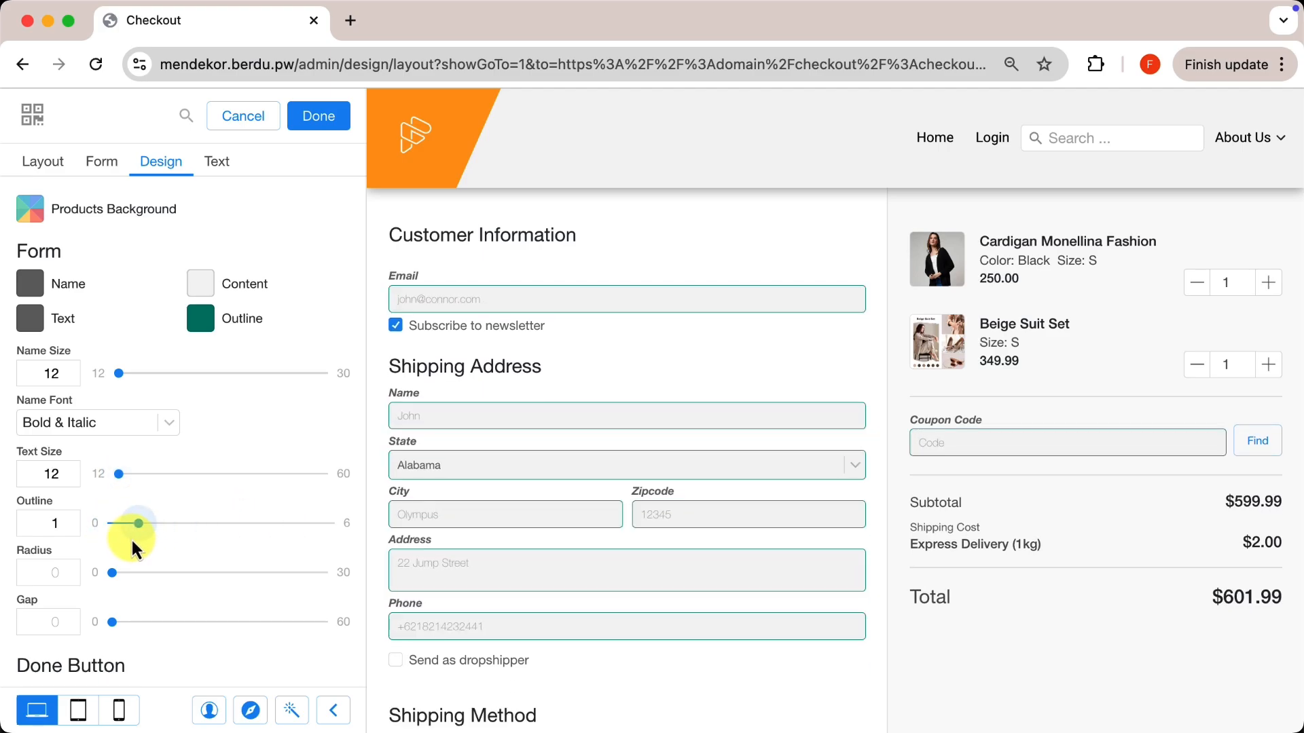
scroll(145, 558, down, 2)
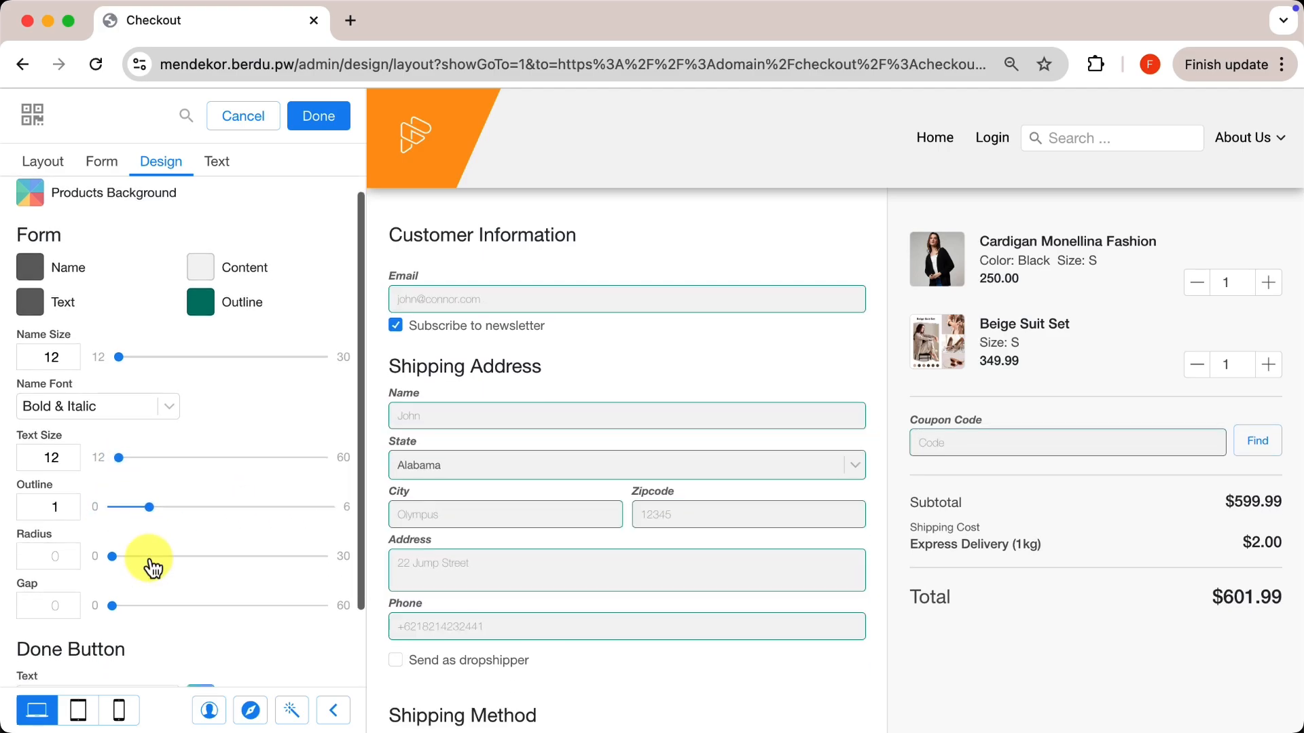
drag(129, 511, 103, 572)
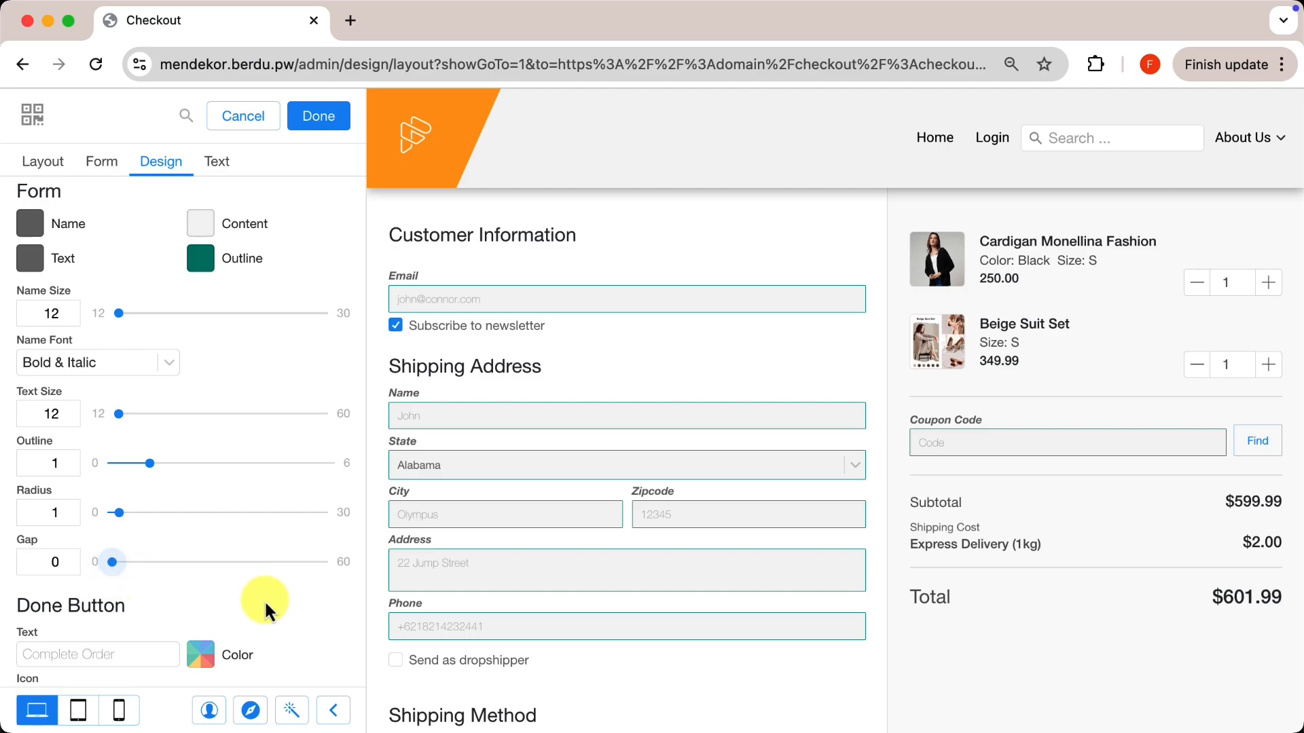
Set the text of the checkout form's Done Button to "Complete order".
scroll(264, 600, down, 1)
scroll(501, 615, down, 1)
scroll(501, 615, down, 12)
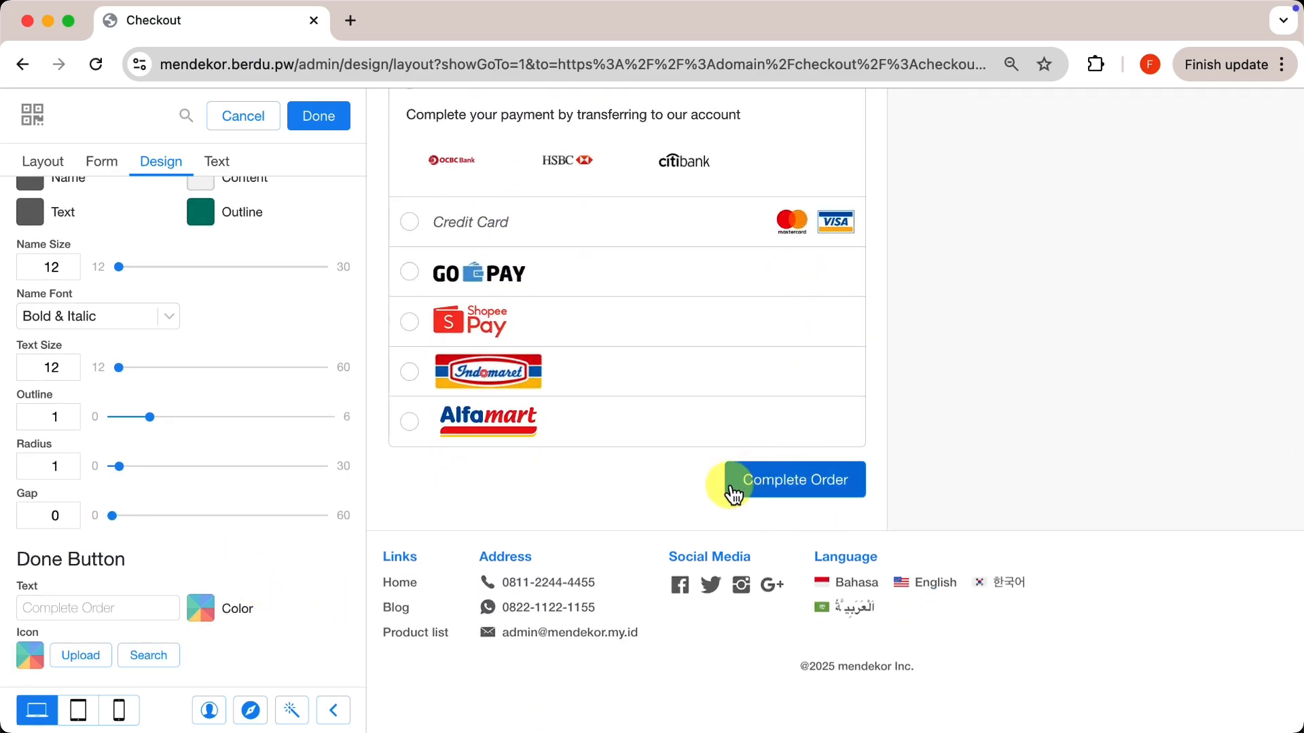
click(136, 603)
text(O)
key(BackSpace)
text(ProceedConfirm)
key(BackSpace)
key(BackSpace)
key(BackSpace)
key(BackSpace)
key(BackSpace)
text(mplete order)
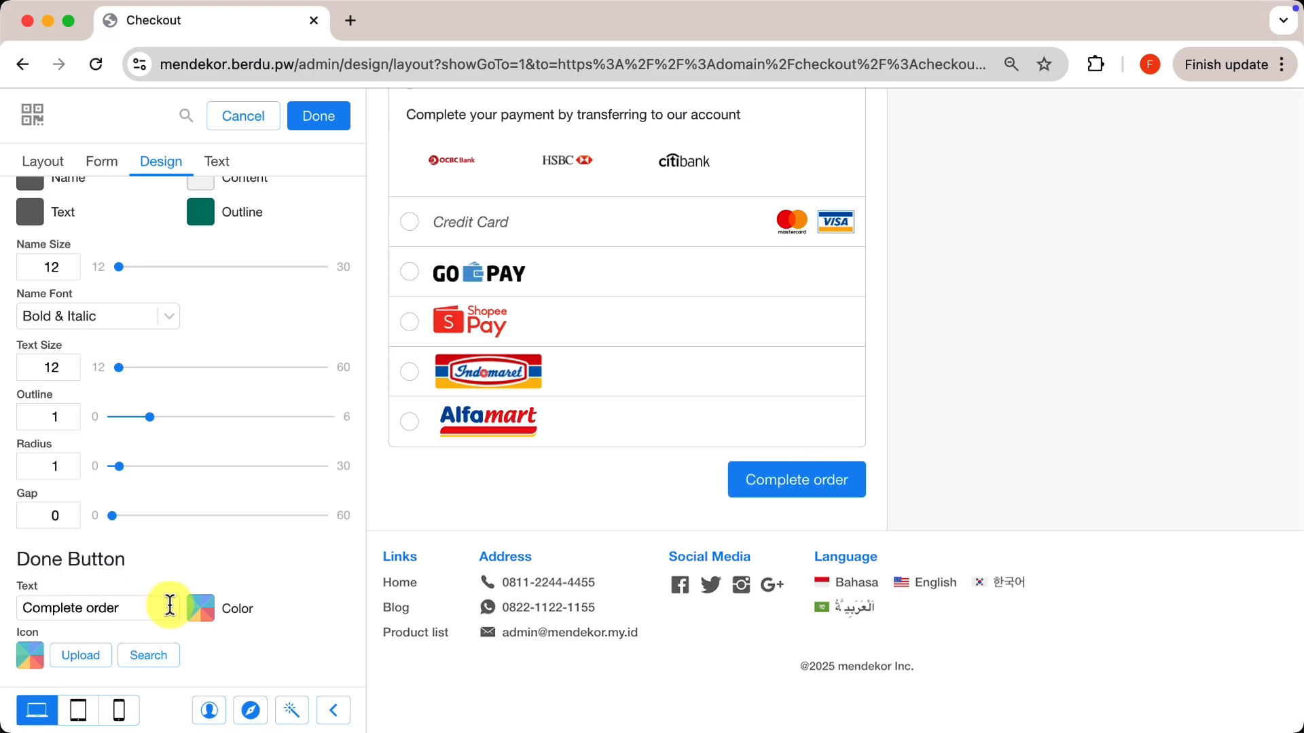
Set the Done Button's colour to teal #00897B.
click(197, 609)
click(205, 494)
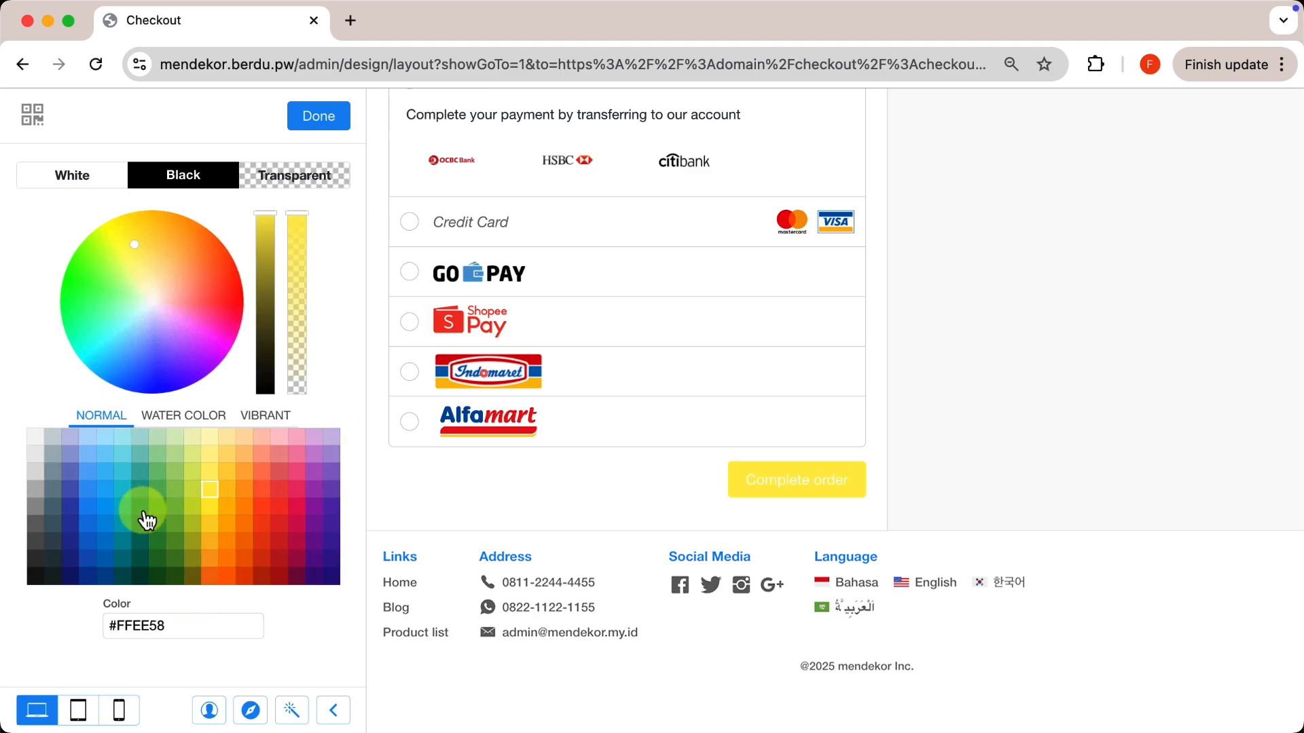
click(140, 508)
click(140, 524)
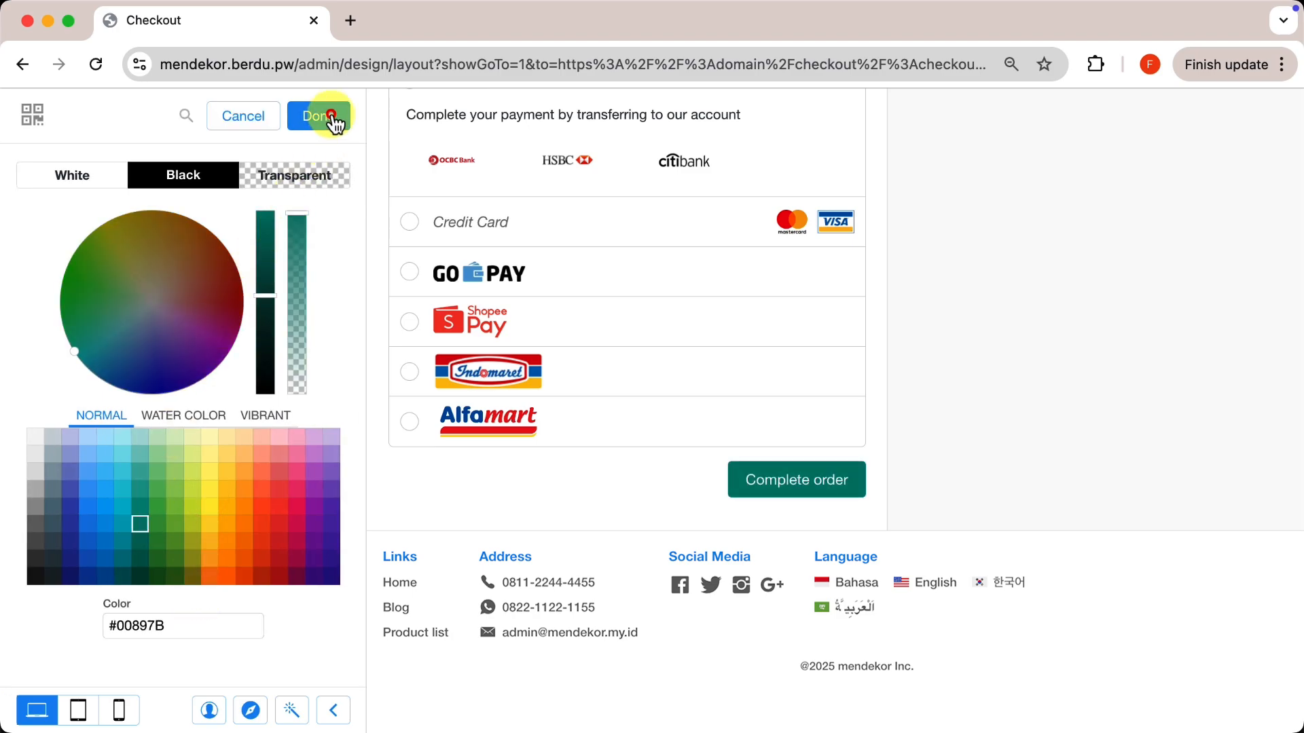
click(333, 117)
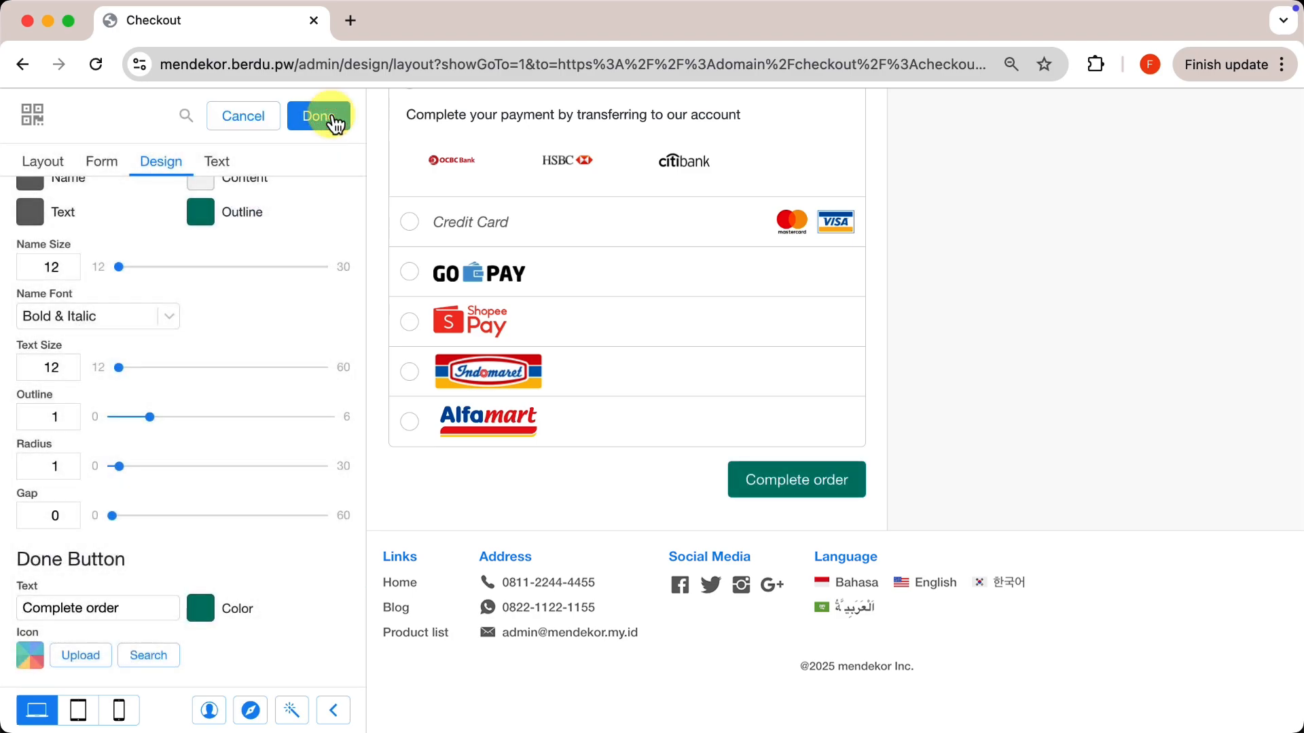
Add the solid shopping cart icon from the icon library to the Done Button.
click(147, 655)
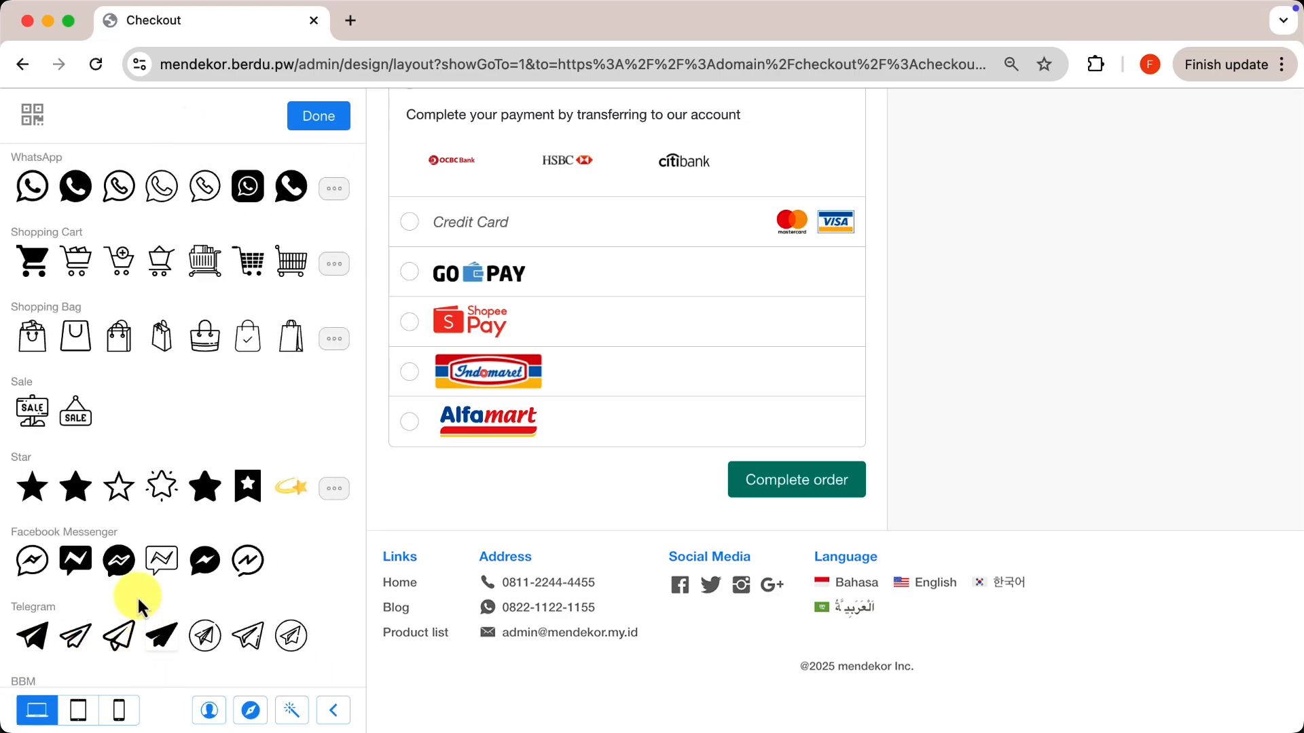
click(32, 265)
click(316, 119)
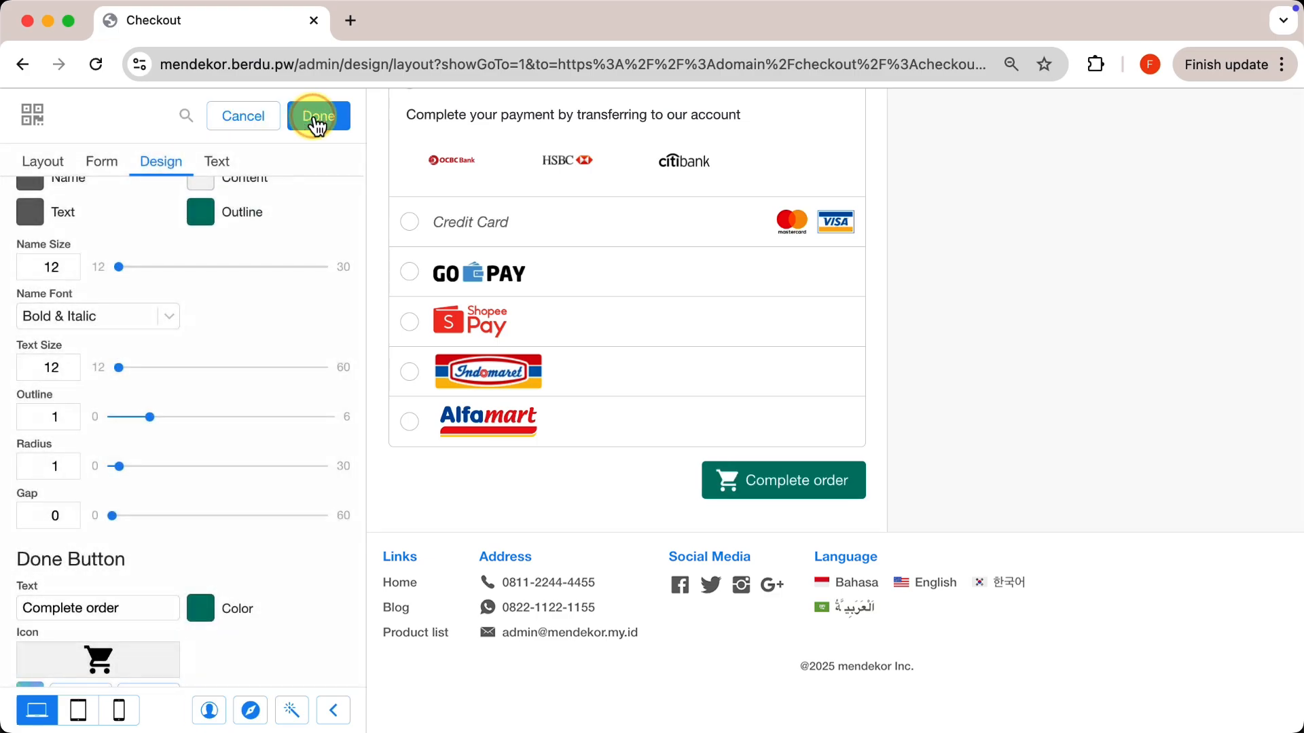
scroll(170, 516, down, 1)
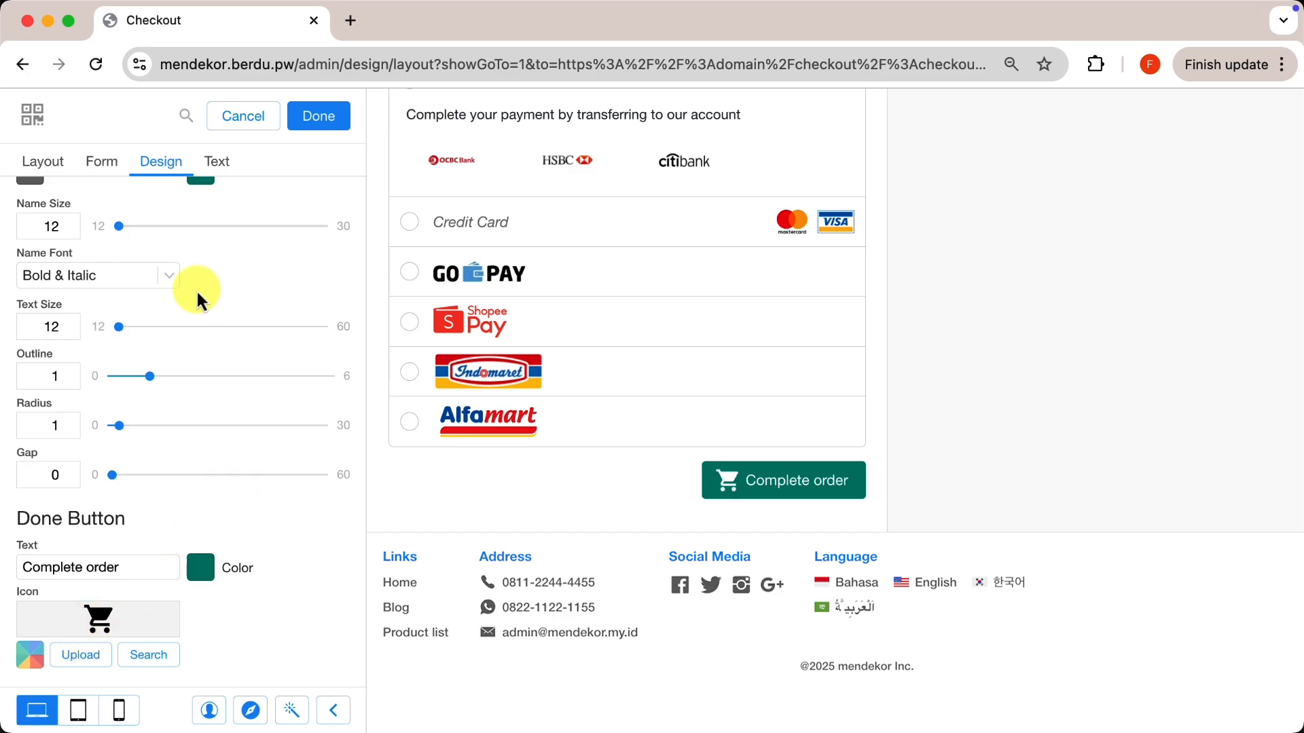
Change the Customer Information heading text to "Customer details".
click(218, 166)
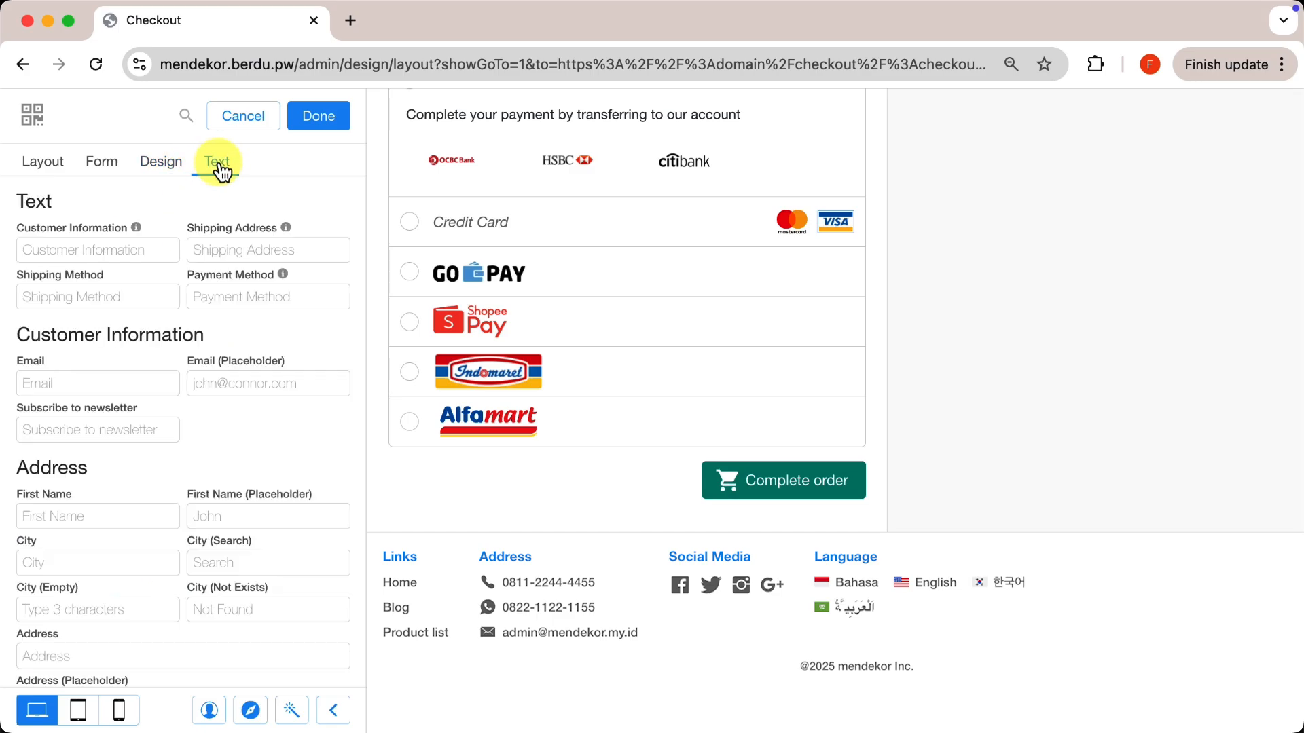
scroll(526, 263, up, 15)
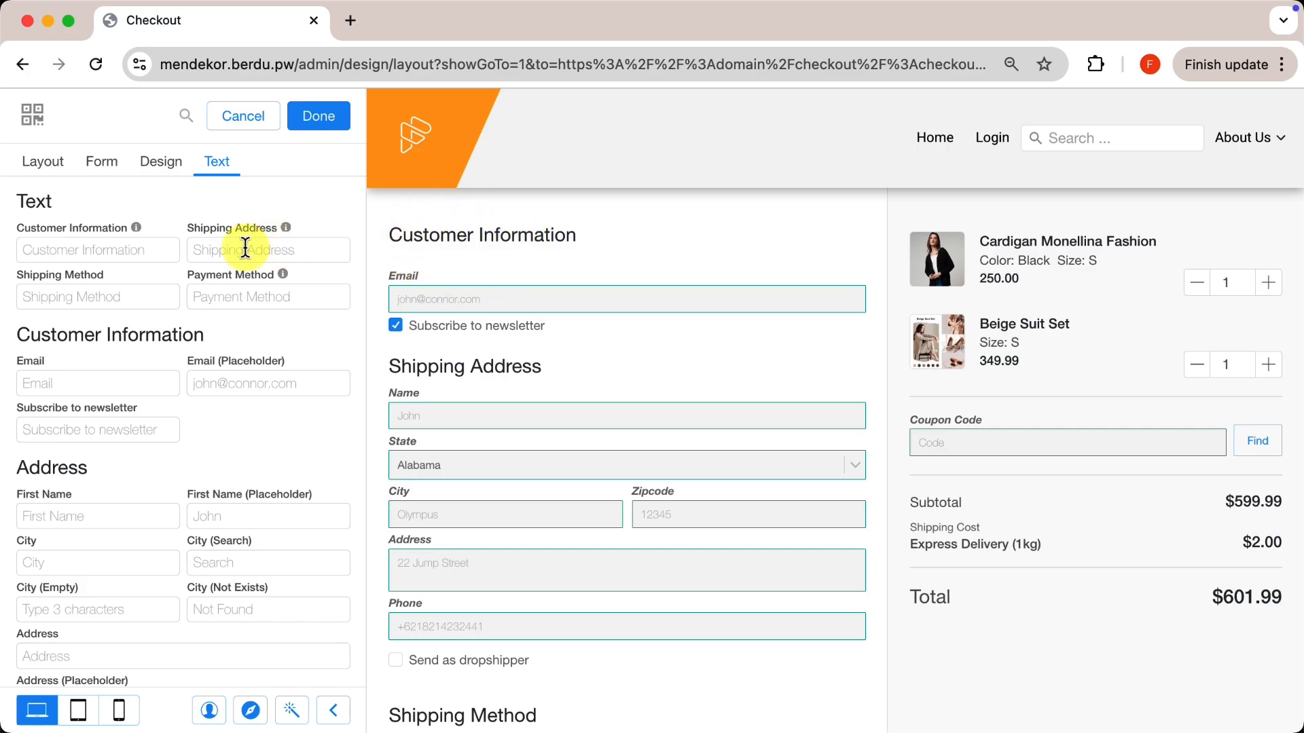
click(161, 255)
text(Customer details)
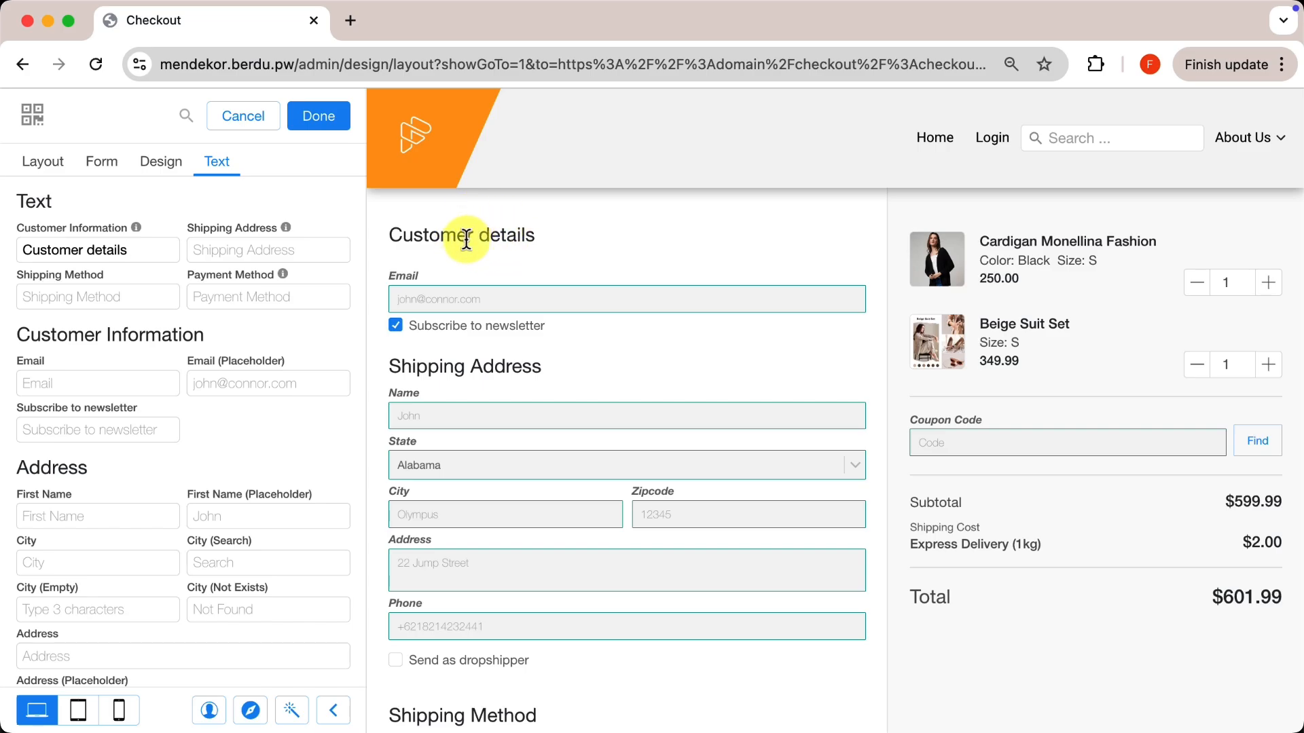
Hide the Shipping Address heading by entering "-" as its text, and finish editing the checkout section.
scroll(467, 241, down, 2)
scroll(468, 251, up, 2)
mouse_move(277, 243)
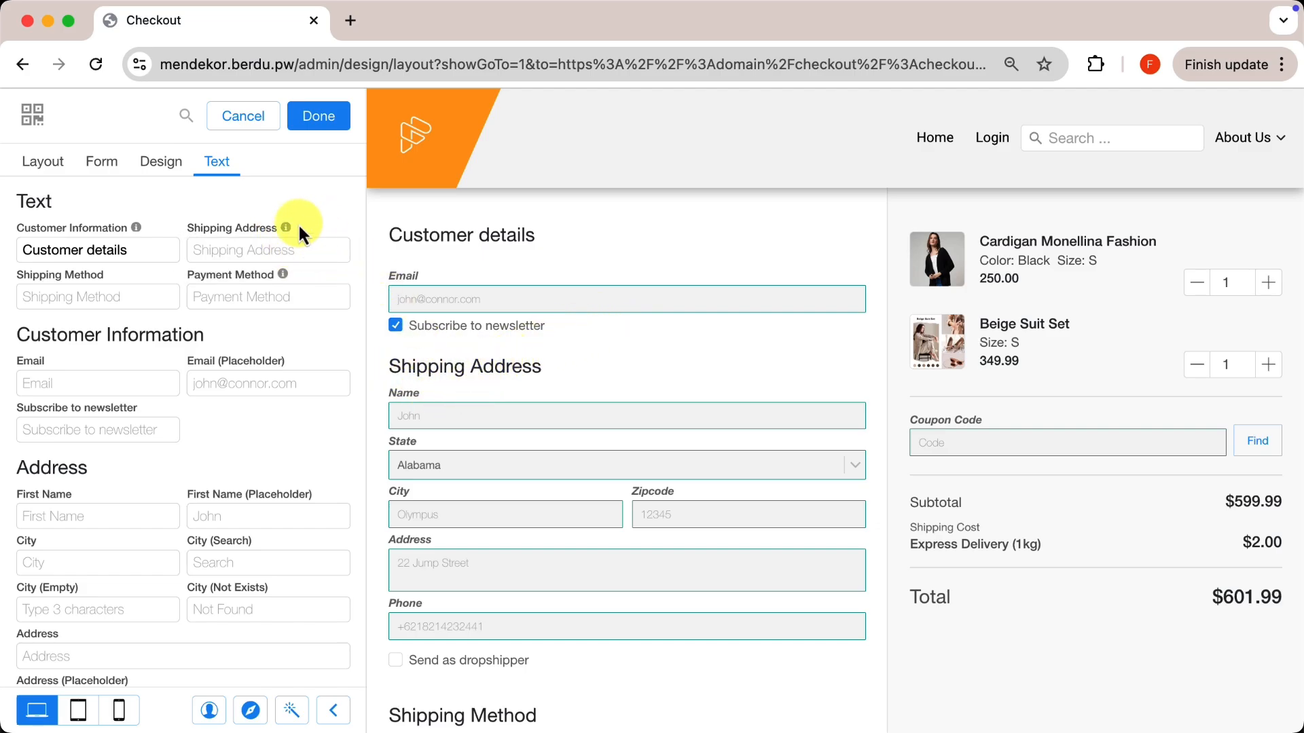
click(333, 256)
text(-)
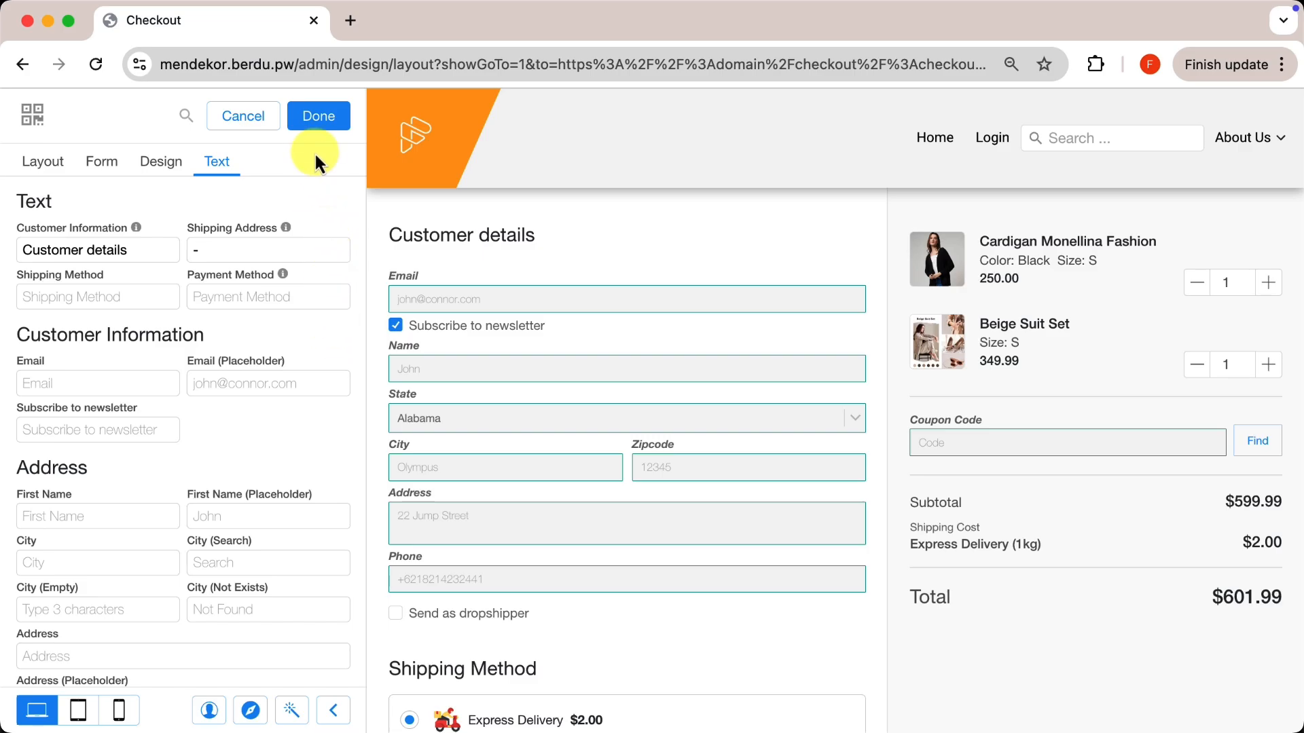
click(318, 125)
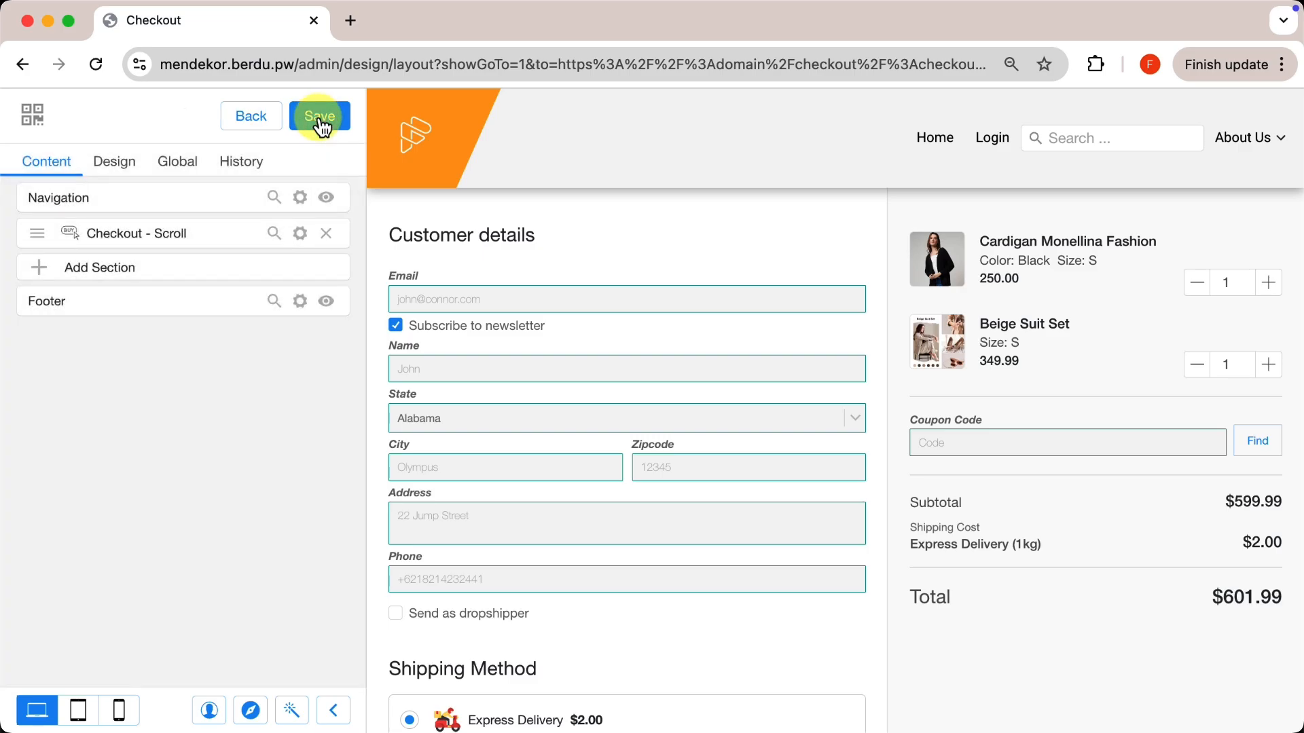
Check the checkout page's form, payment methods and order button in the phone preview.
click(121, 710)
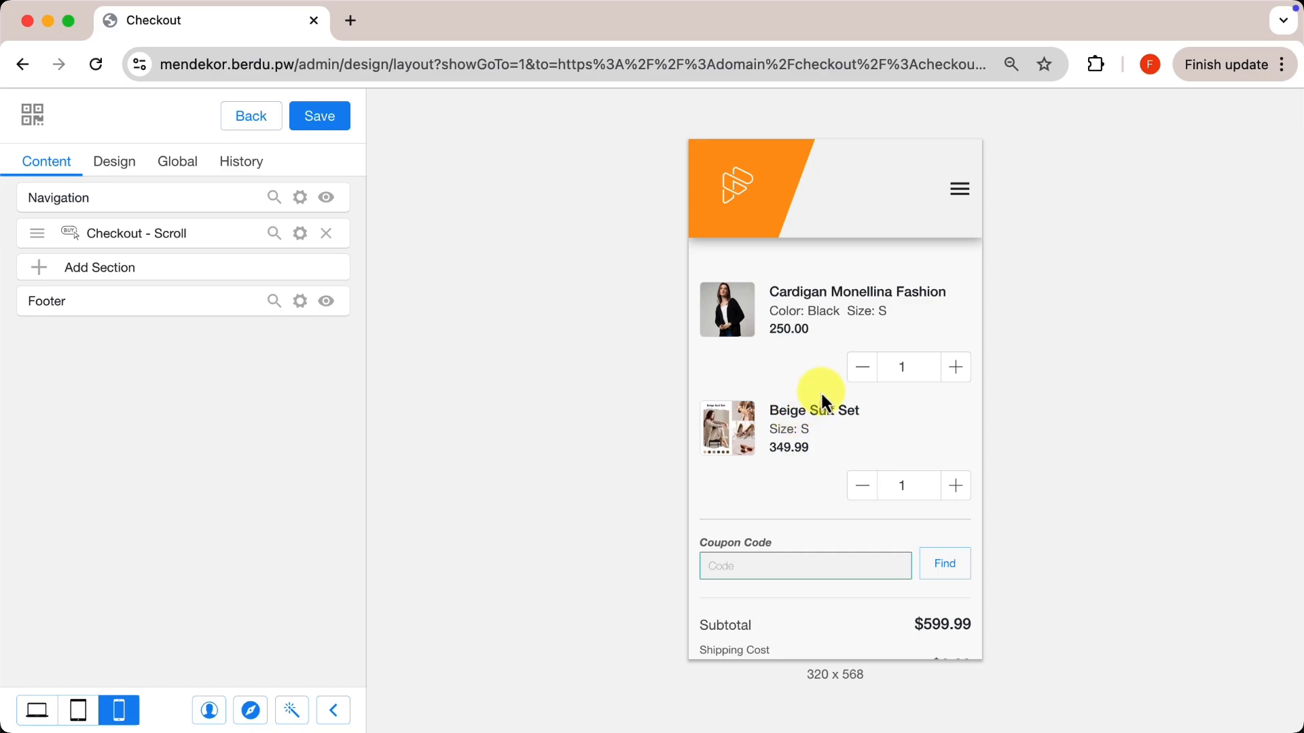
scroll(820, 394, down, 5)
scroll(820, 389, down, 8)
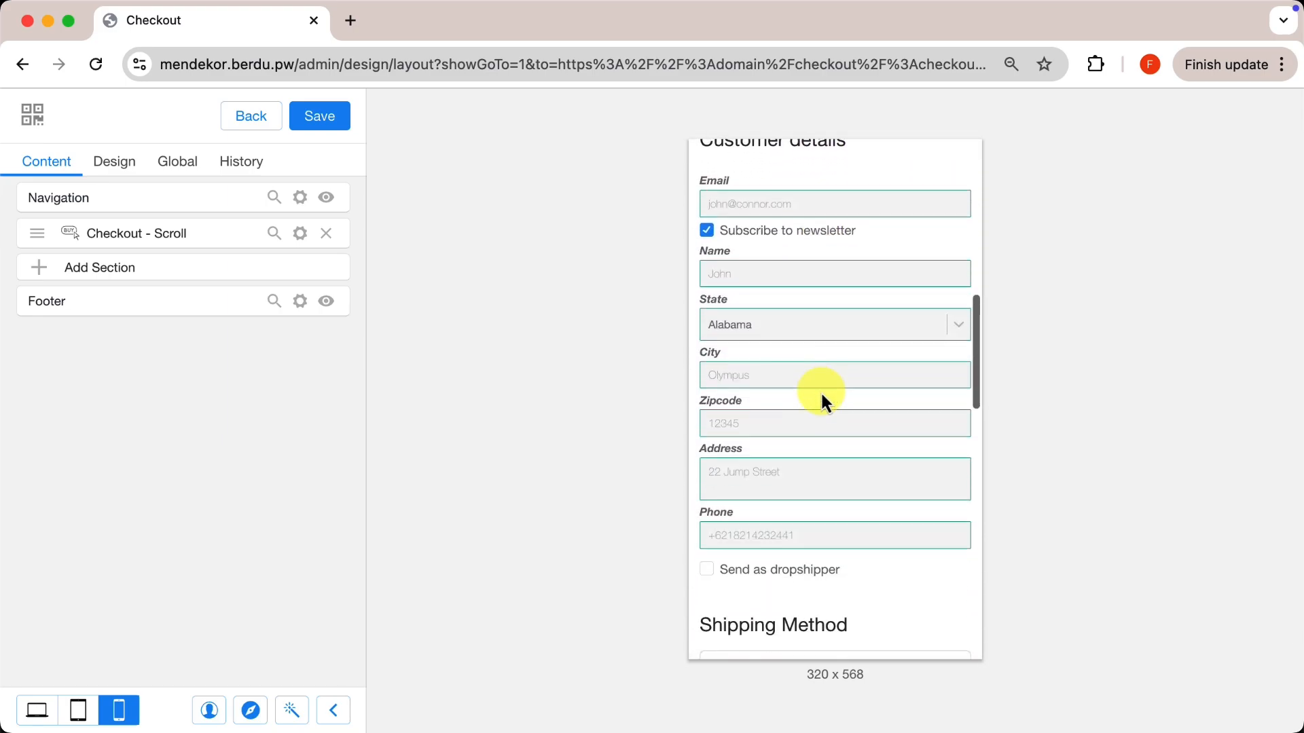
scroll(820, 390, down, 8)
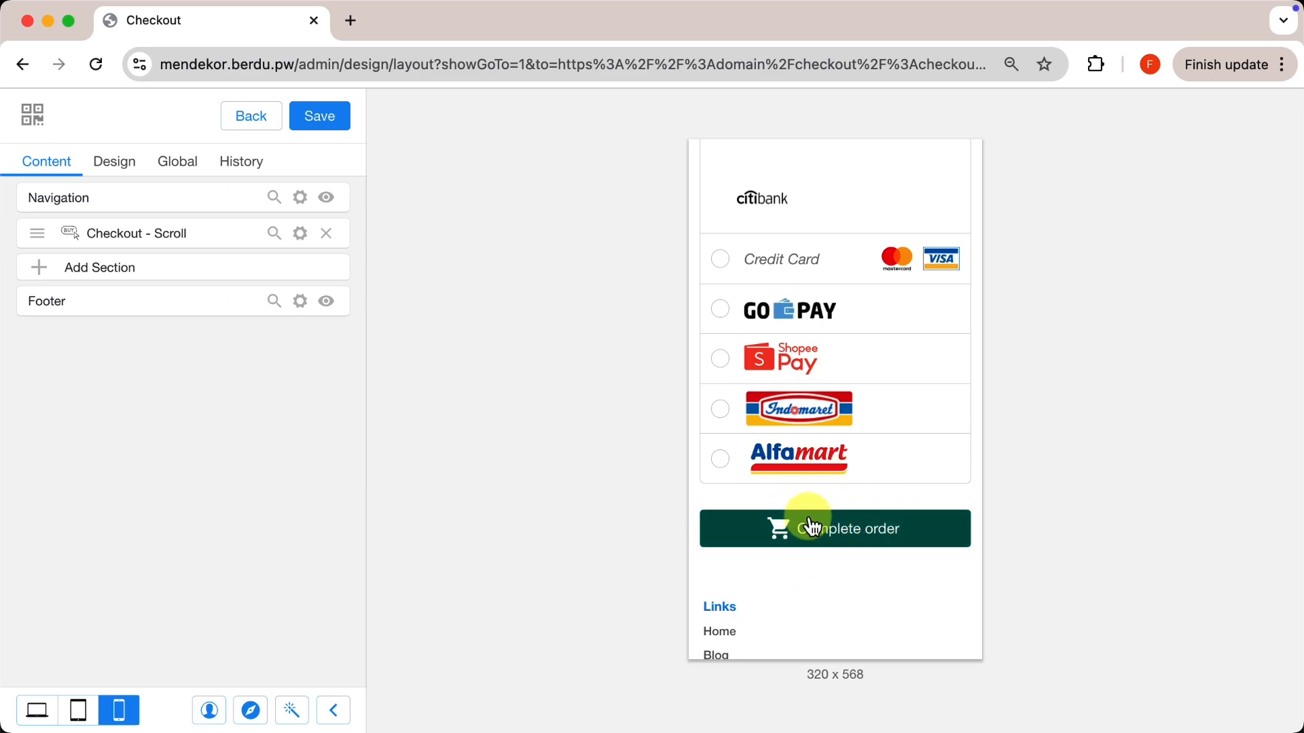
scroll(849, 356, up, 3)
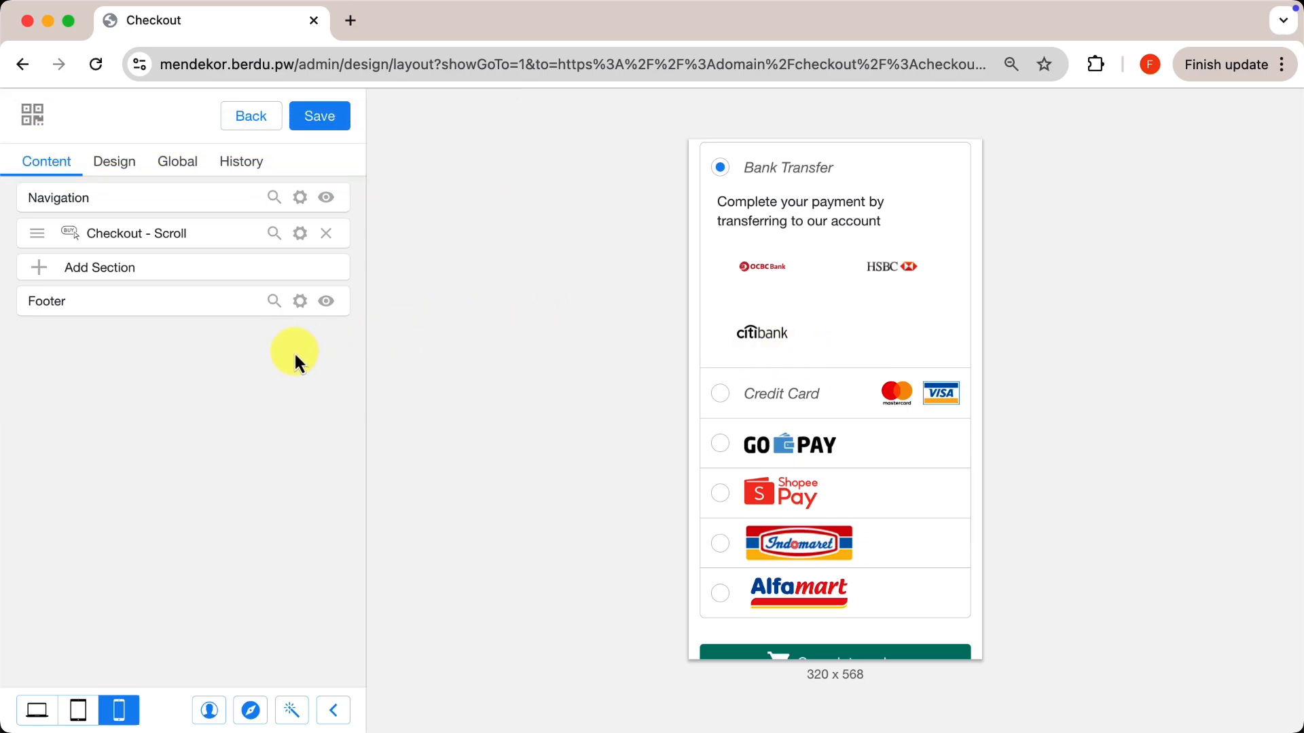
Search the section types for "floa" and add a Floating Button section to the checkout page.
click(291, 280)
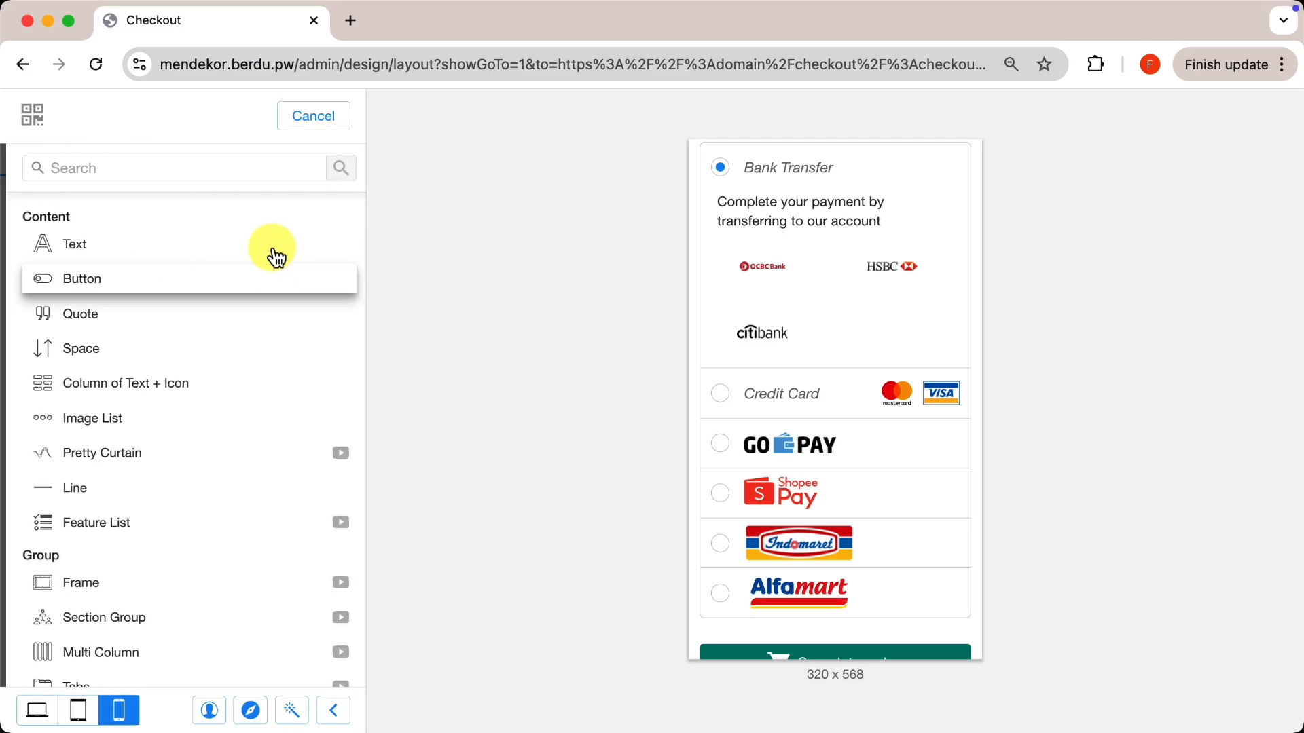
text(floa)
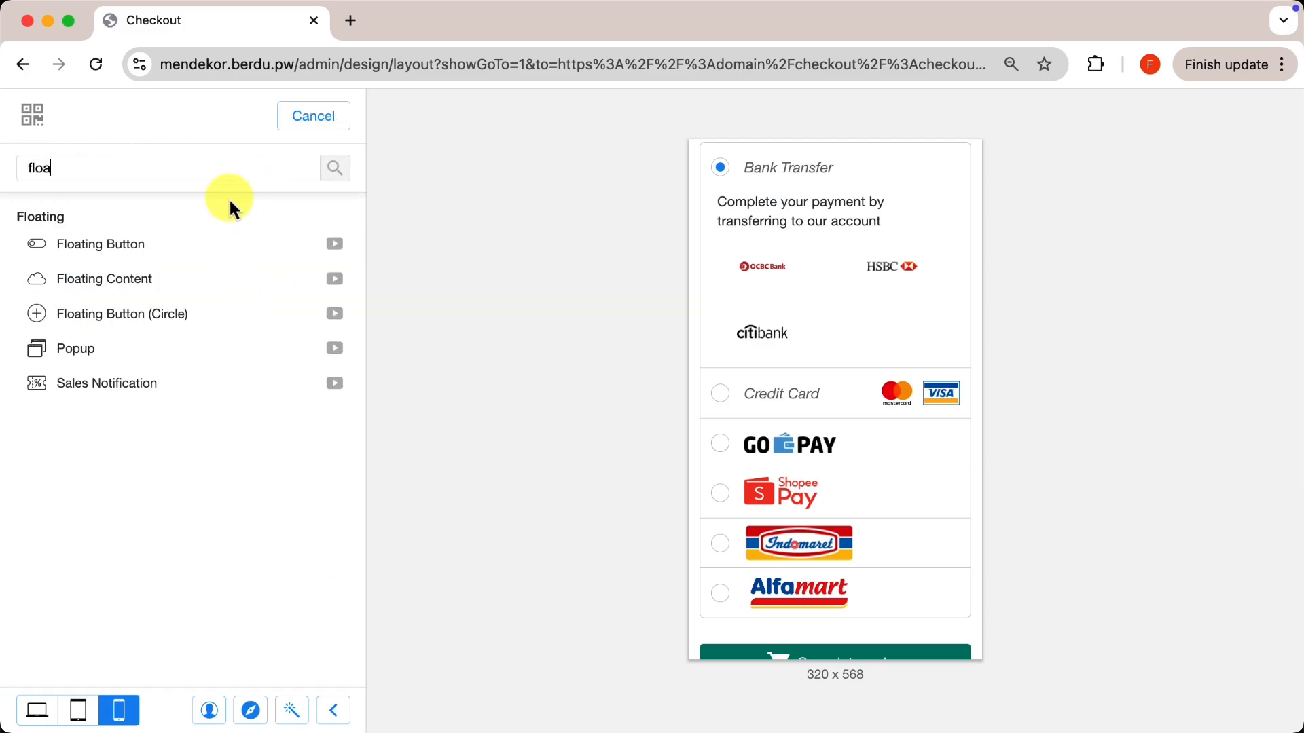
click(218, 243)
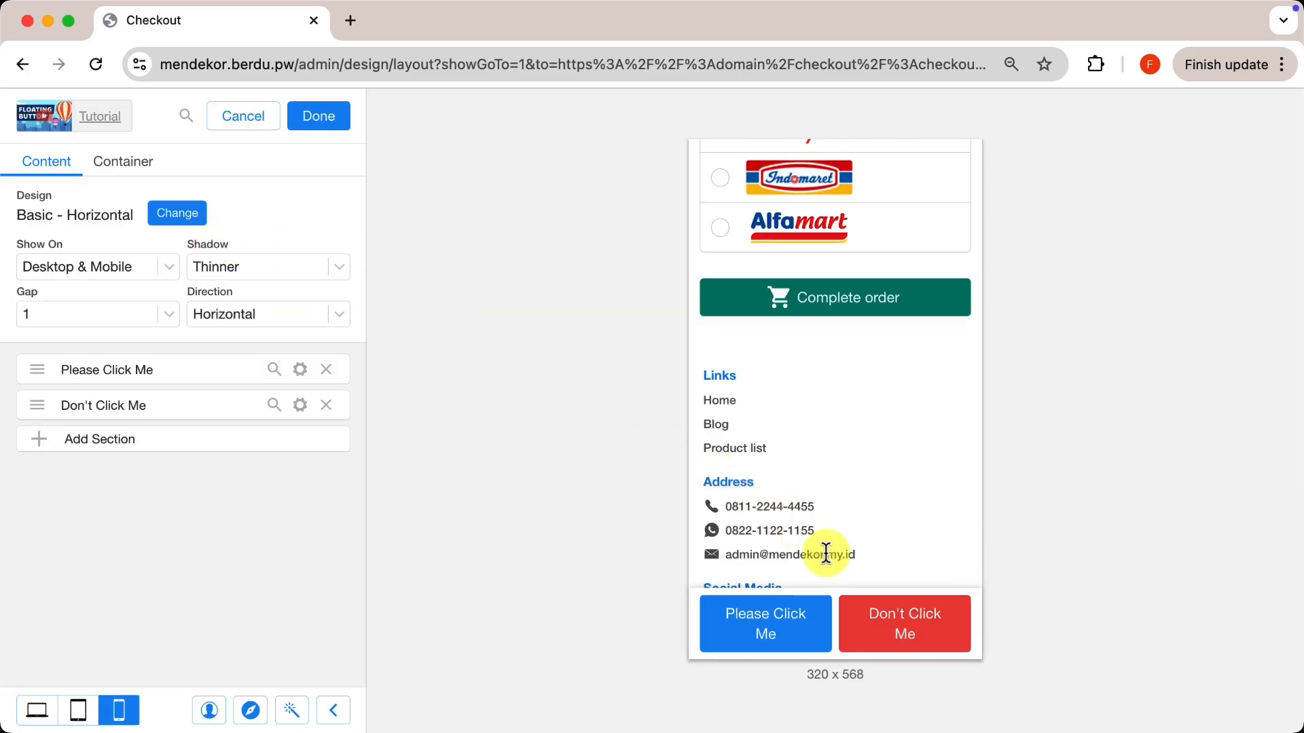
scroll(825, 554, up, 5)
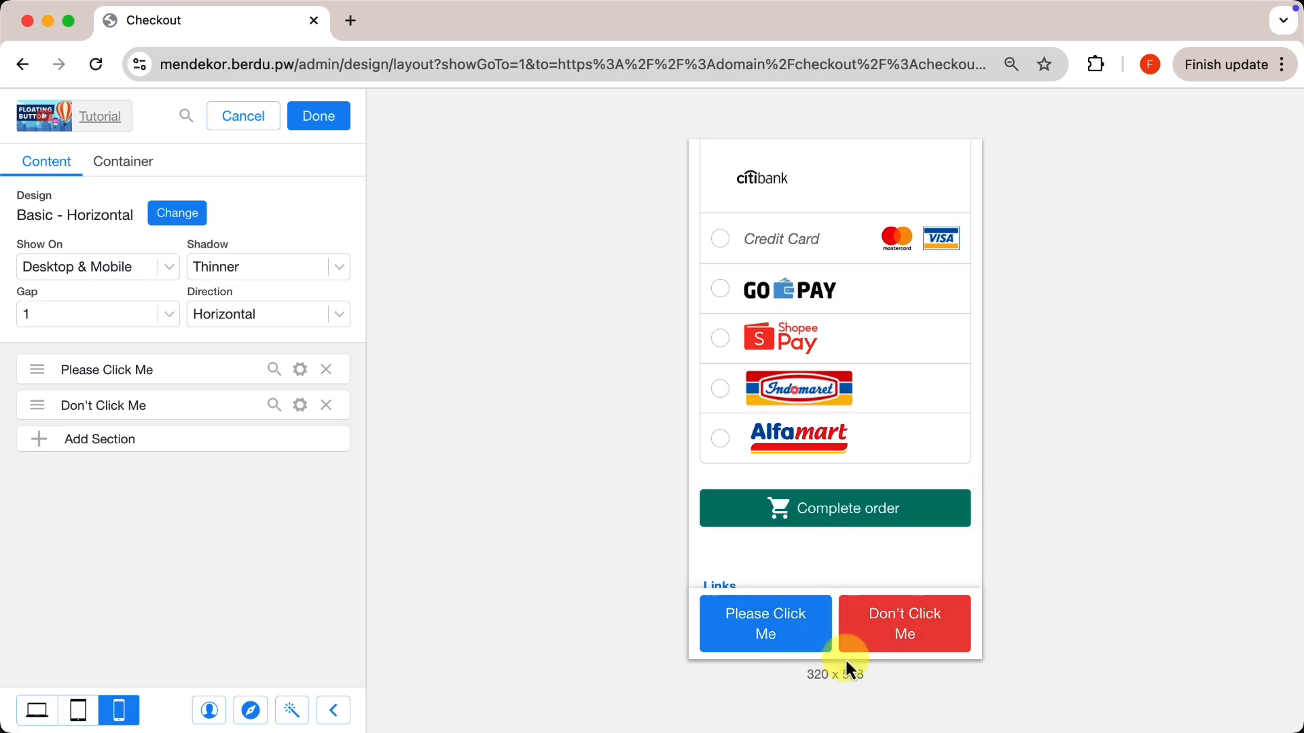
Delete the "Don't Click Me" floating button and set the "Please Click Me" button's colour to teal #00897B.
click(326, 405)
click(300, 370)
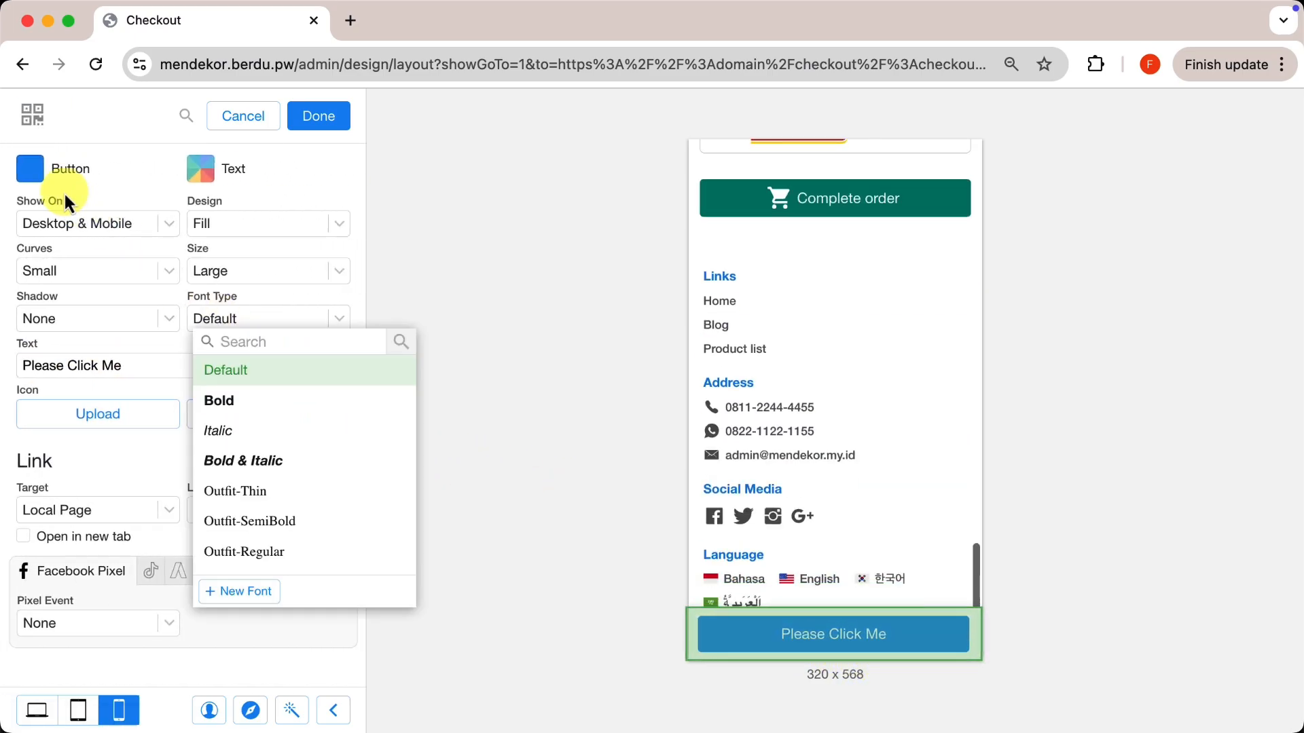
click(27, 169)
click(140, 526)
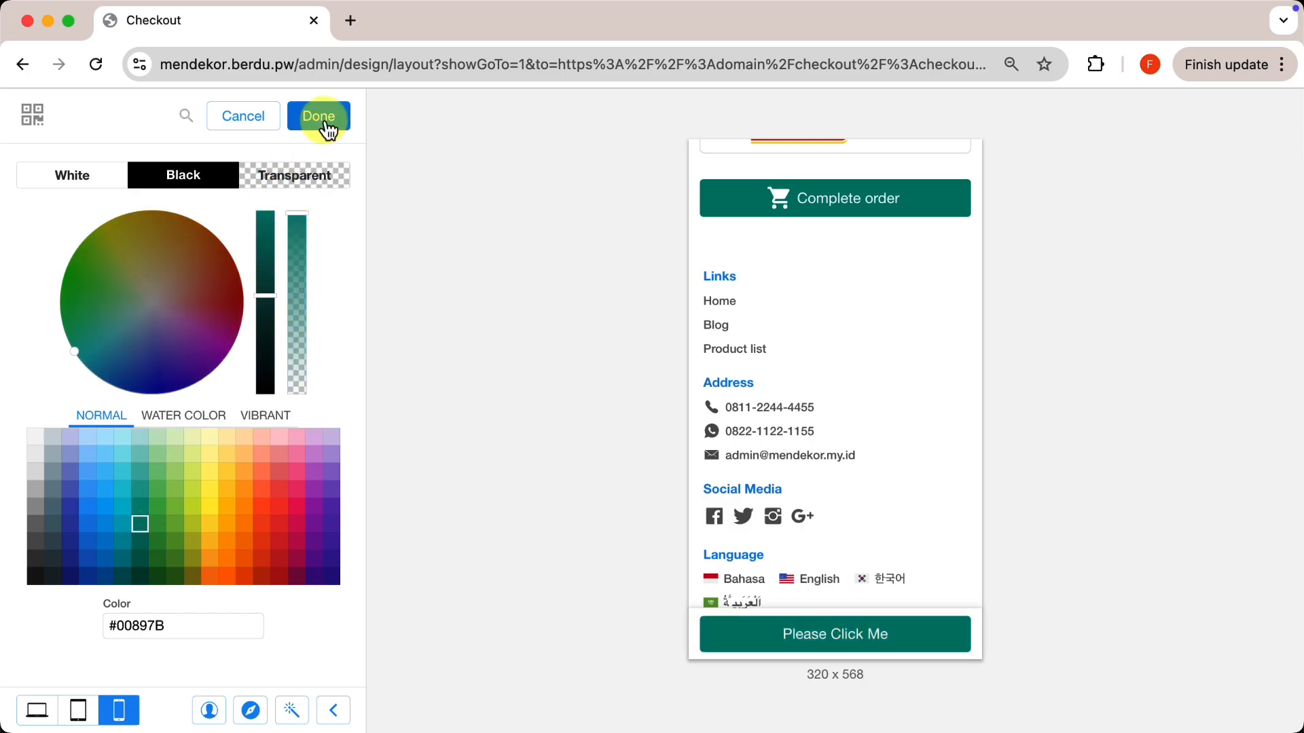
click(319, 117)
Change the floating button's text to "Complete order" and give it the solid shopping cart icon.
triple_click(213, 367)
text(Complete order)
click(257, 414)
click(33, 260)
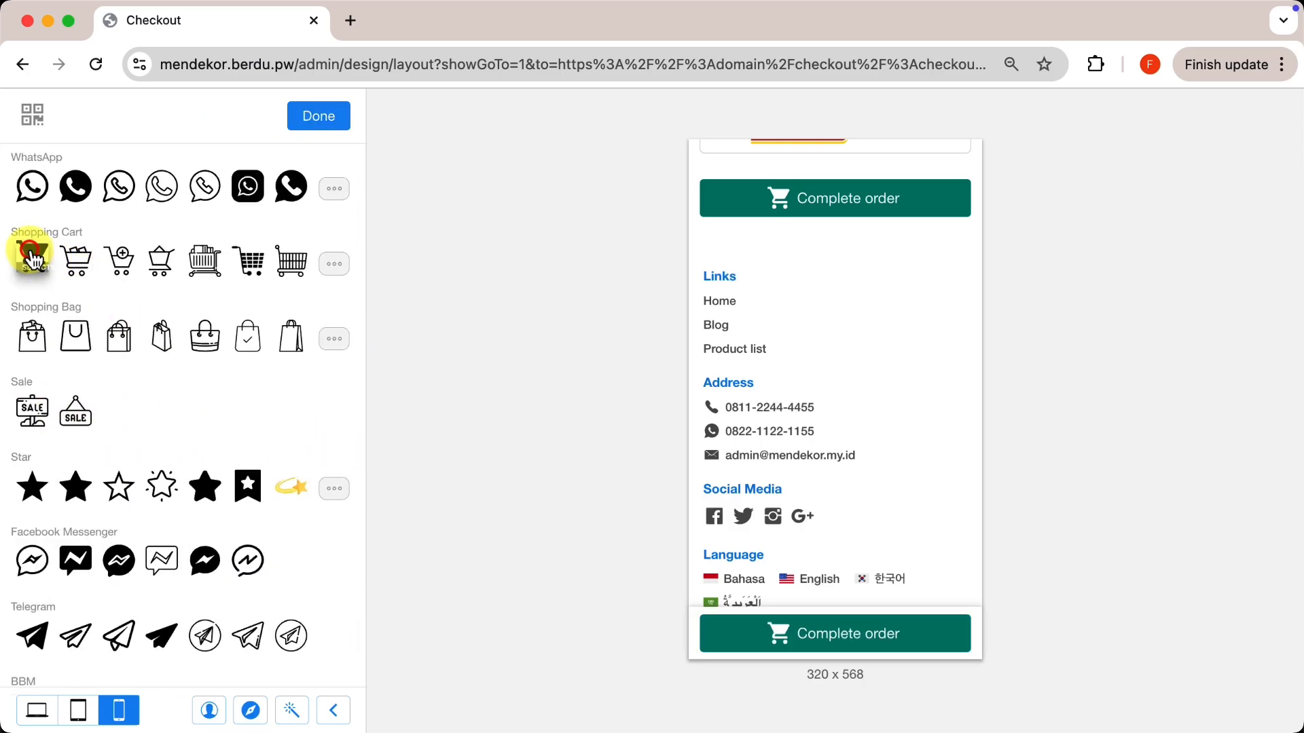
Confirm the shopping cart icon and set the floating button's link target to Checkout.
click(316, 126)
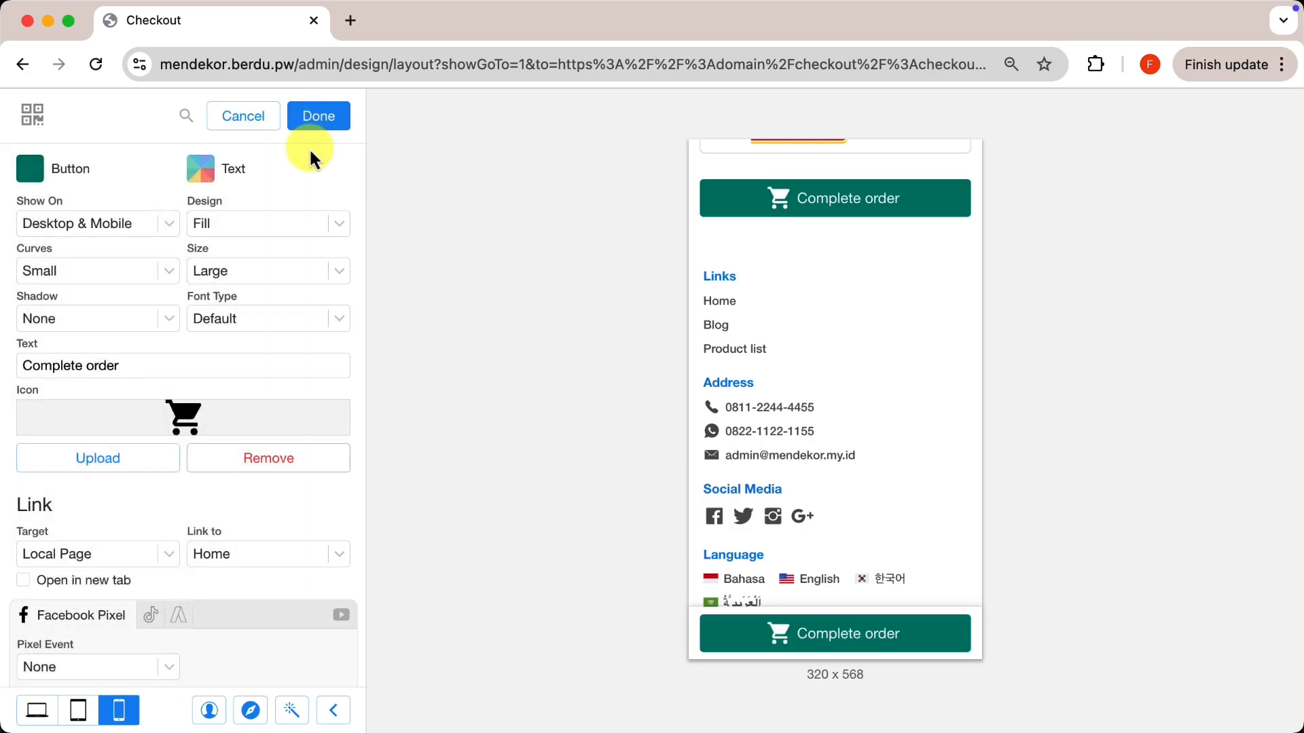
click(123, 536)
click(117, 516)
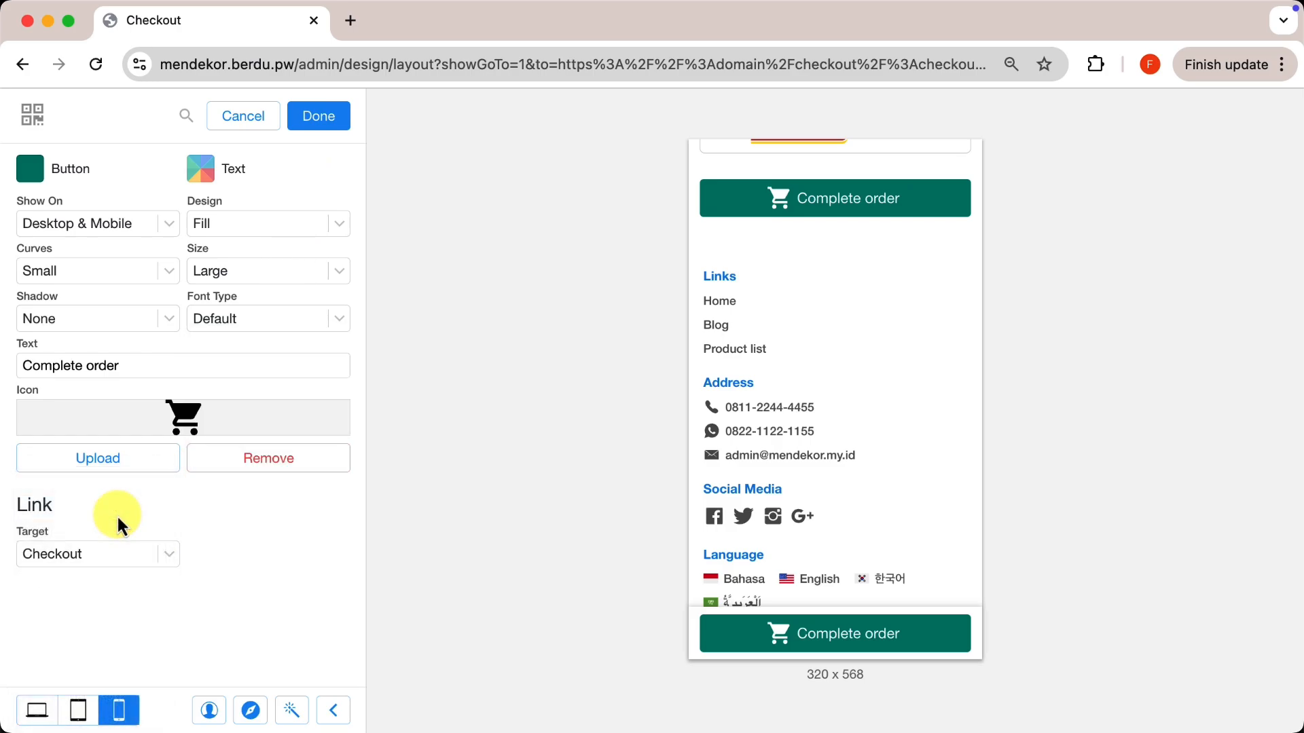
Check the floating "Complete order" button along the checkout page preview, then apply its settings and return to the page's section list.
scroll(876, 571, up, 5)
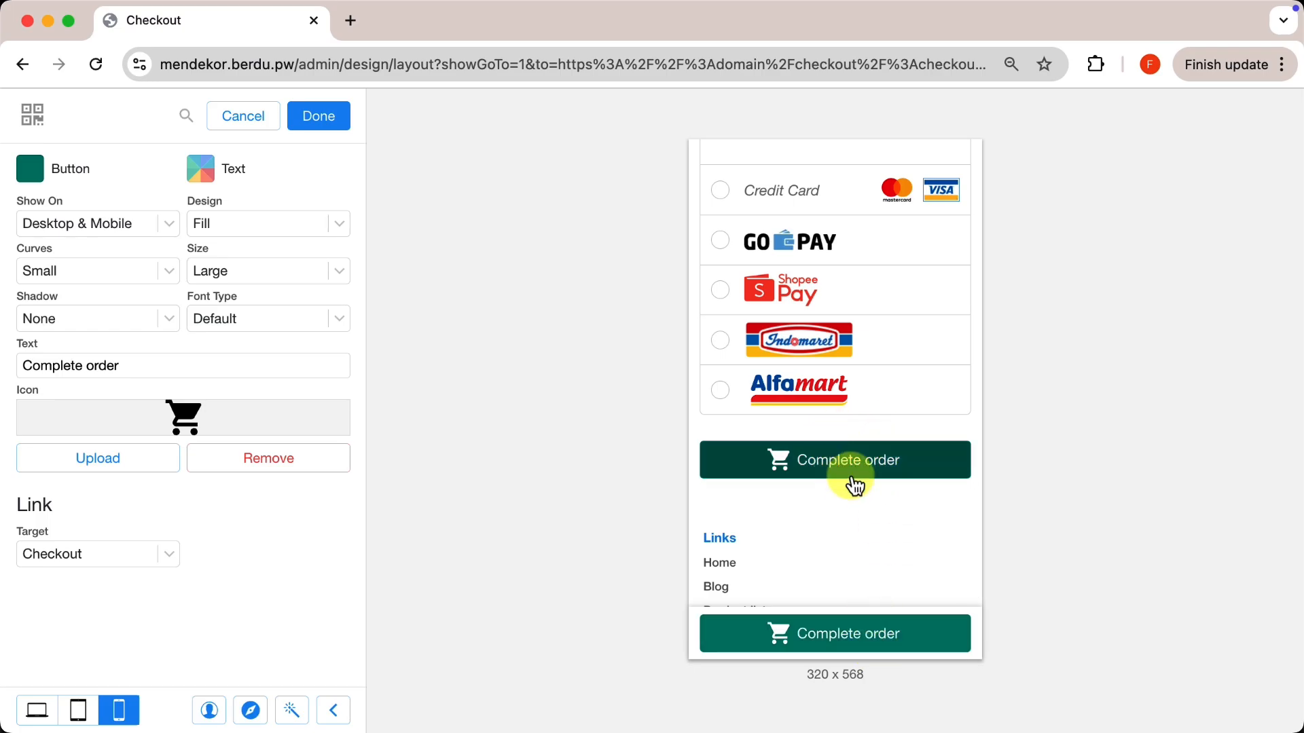
scroll(887, 432, up, 5)
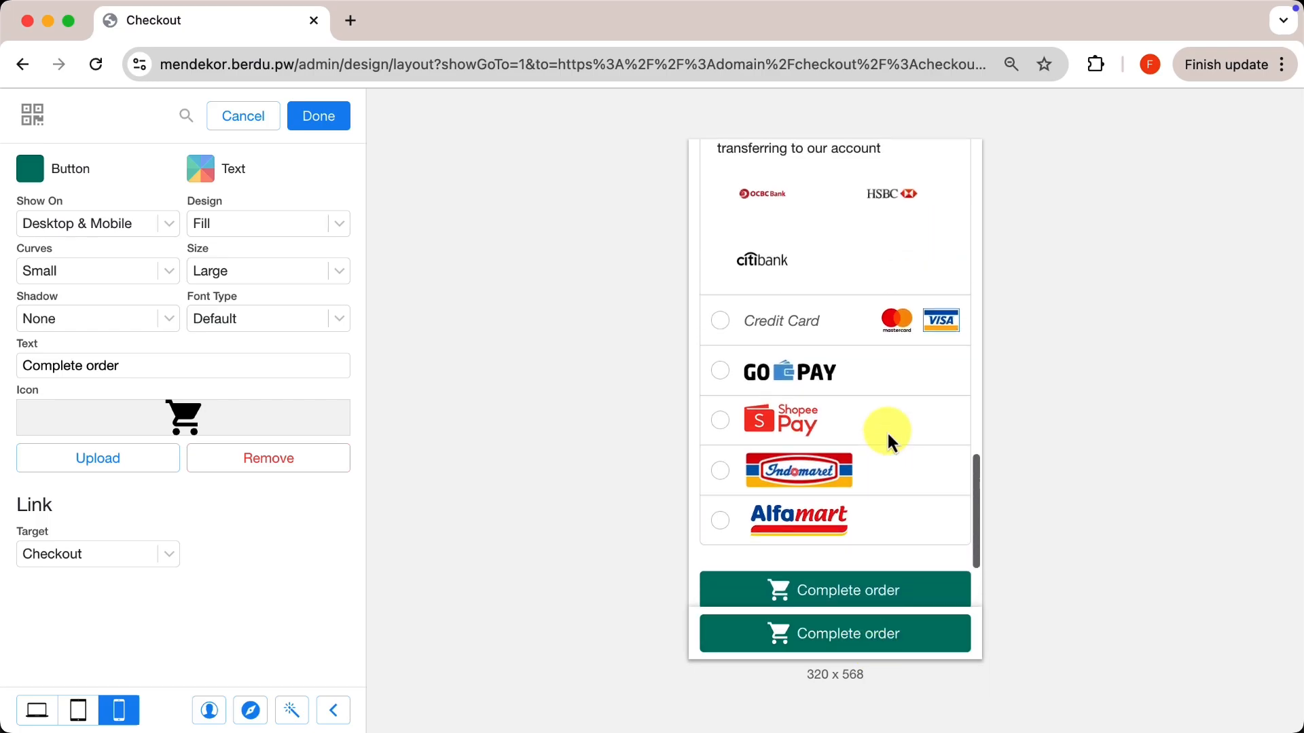
scroll(890, 440, up, 10)
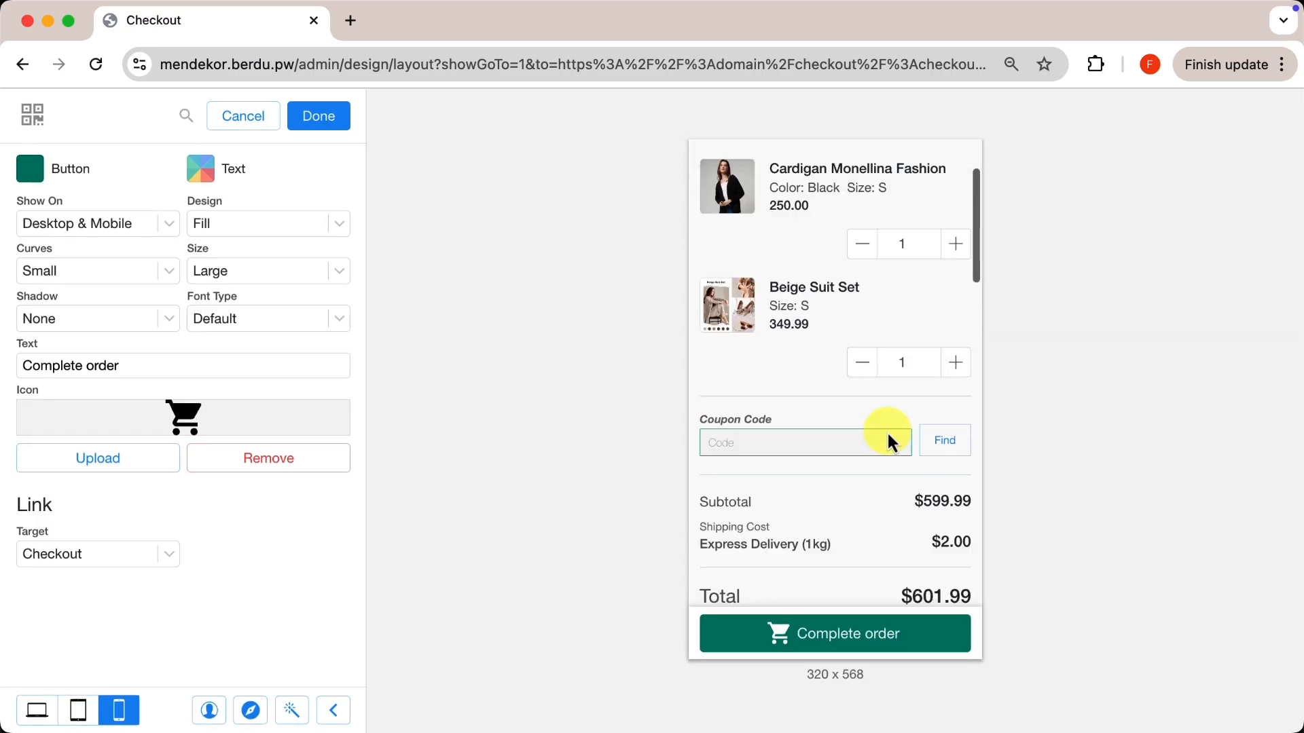
scroll(890, 440, down, 5)
scroll(887, 430, down, 3)
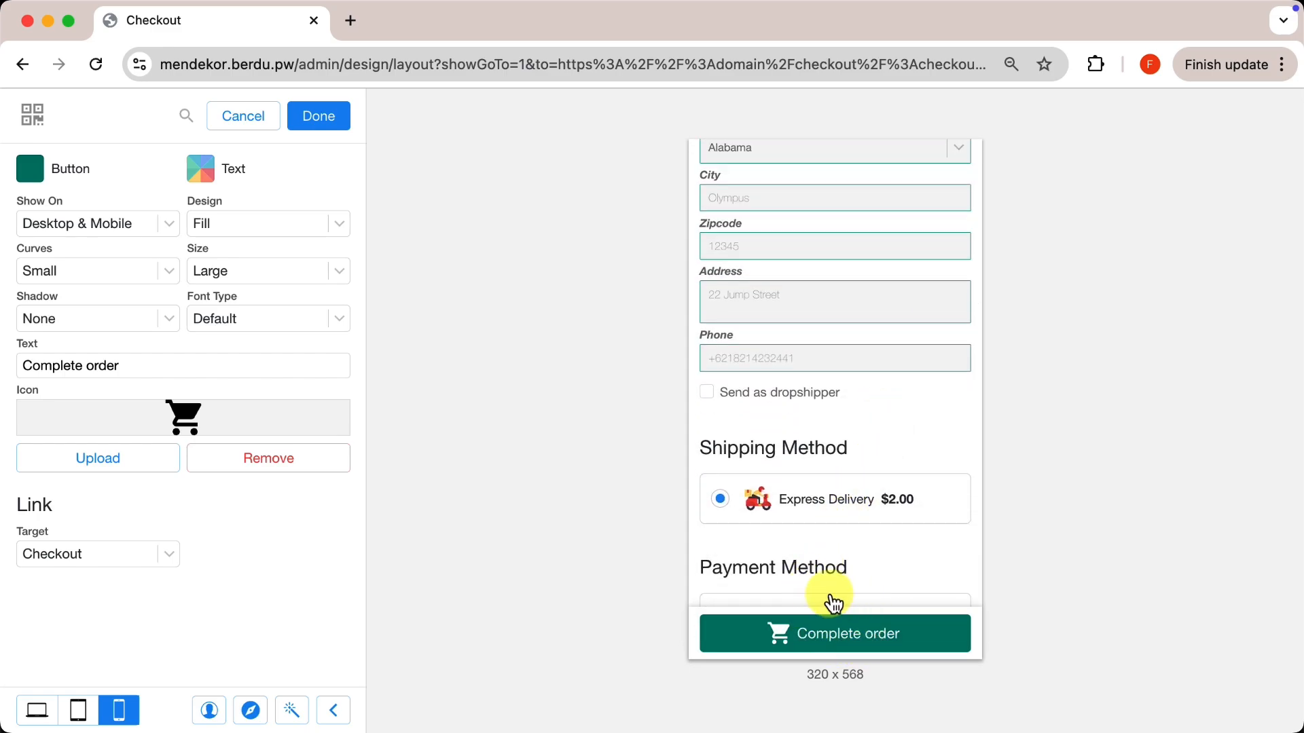
click(318, 117)
click(318, 116)
click(318, 118)
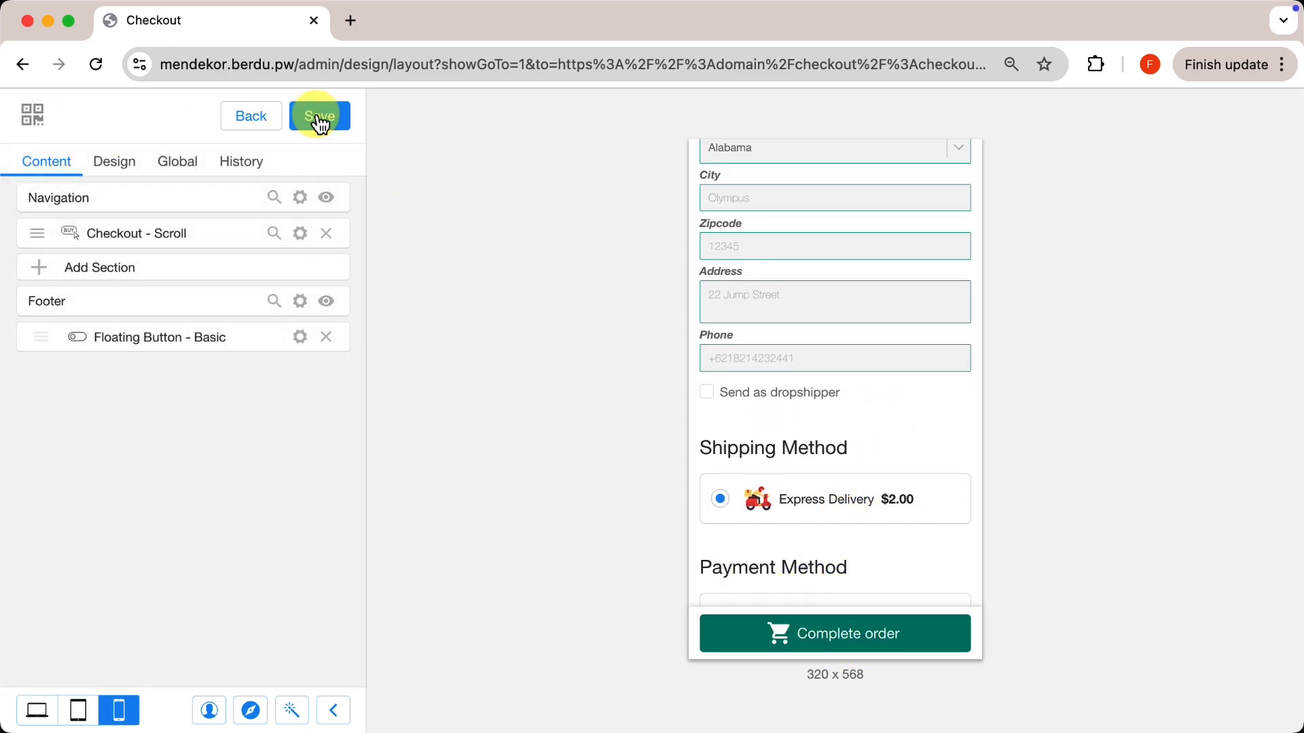